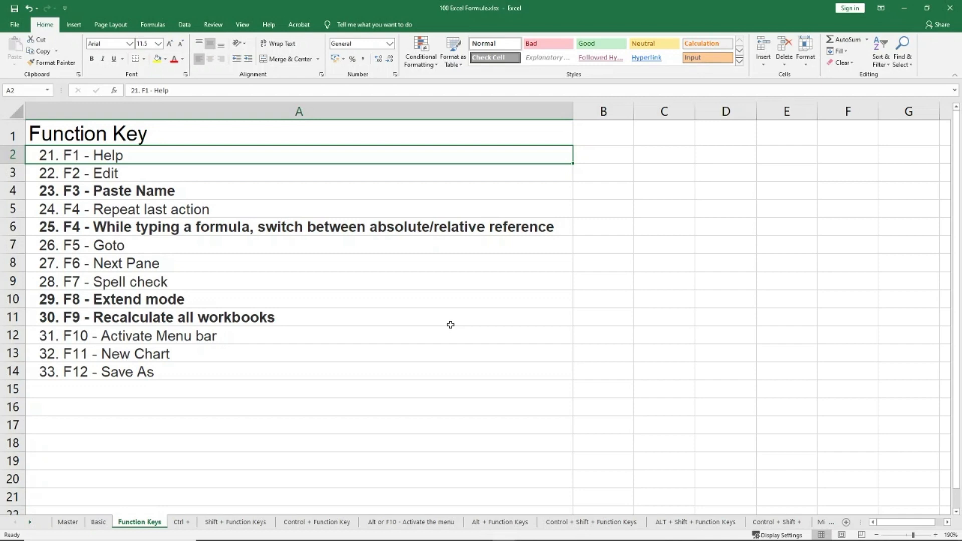
Open the Help pane and close it again
key(F1)
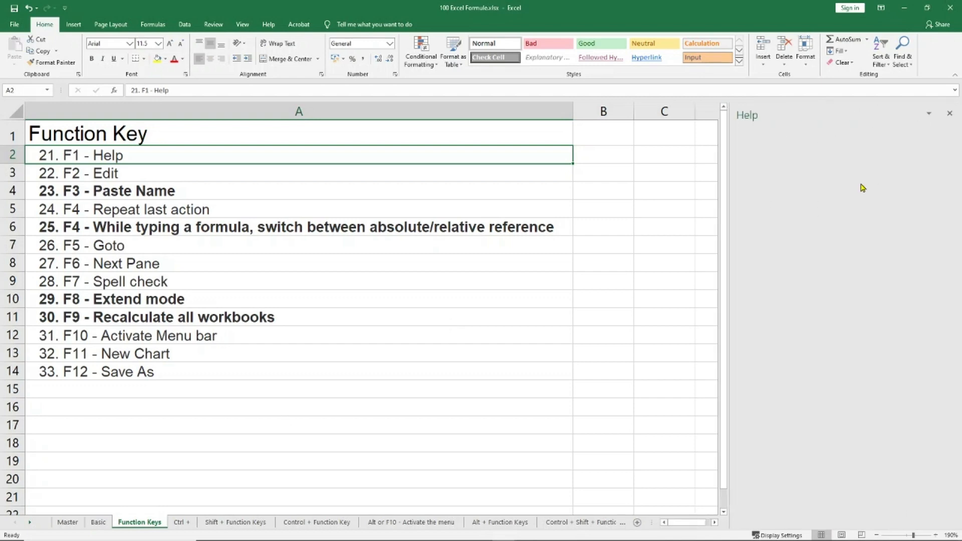
click(949, 115)
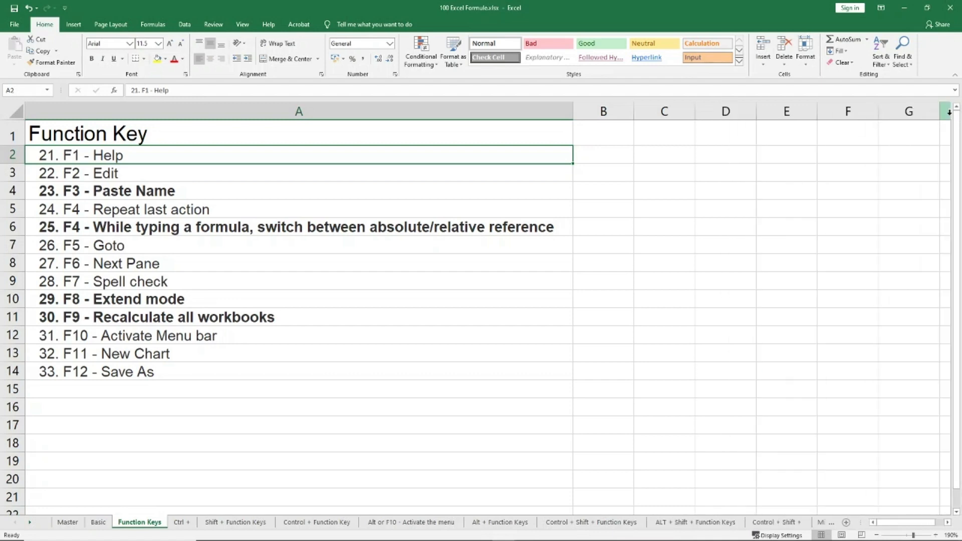
Edit cell A3 in place by appending "asdfasda" to its text, and discard the edit
key(Down)
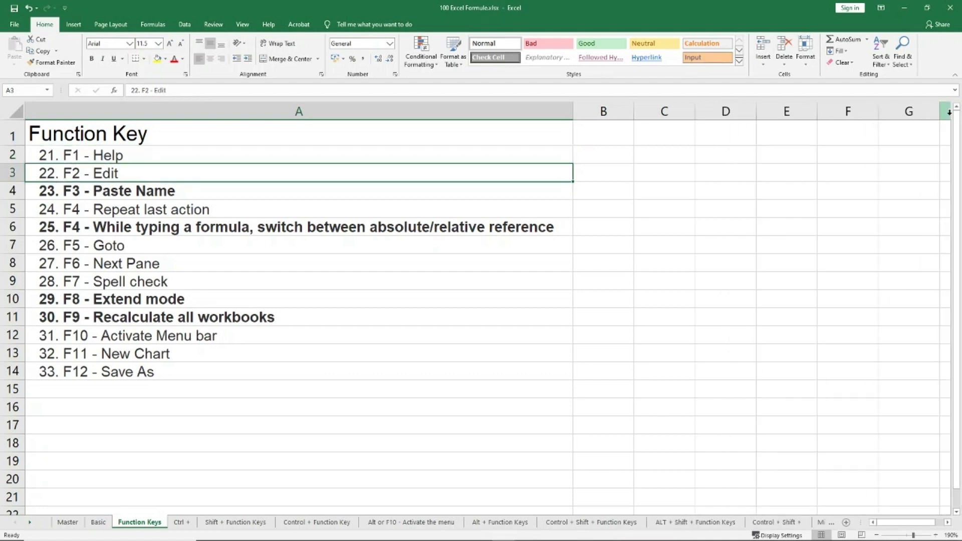
key(F2)
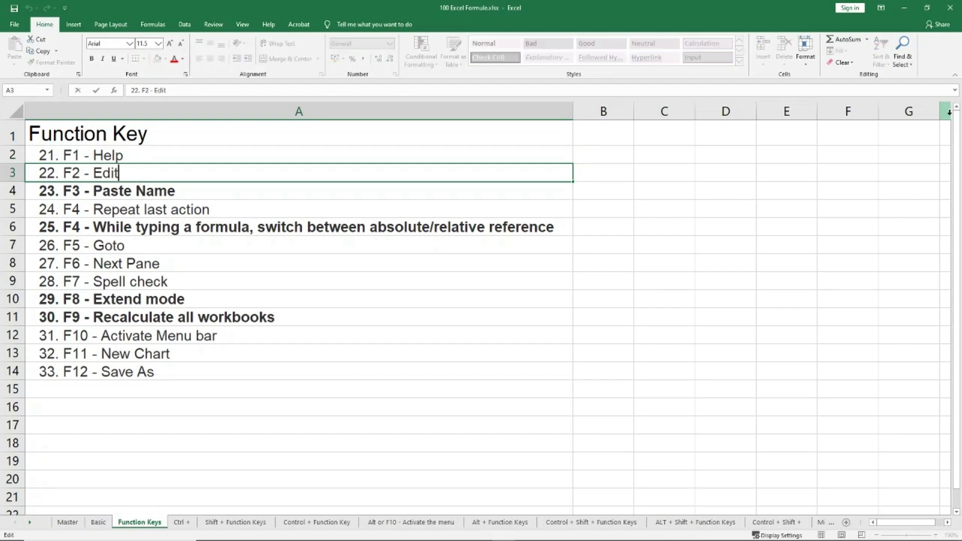
text(asdfasda)
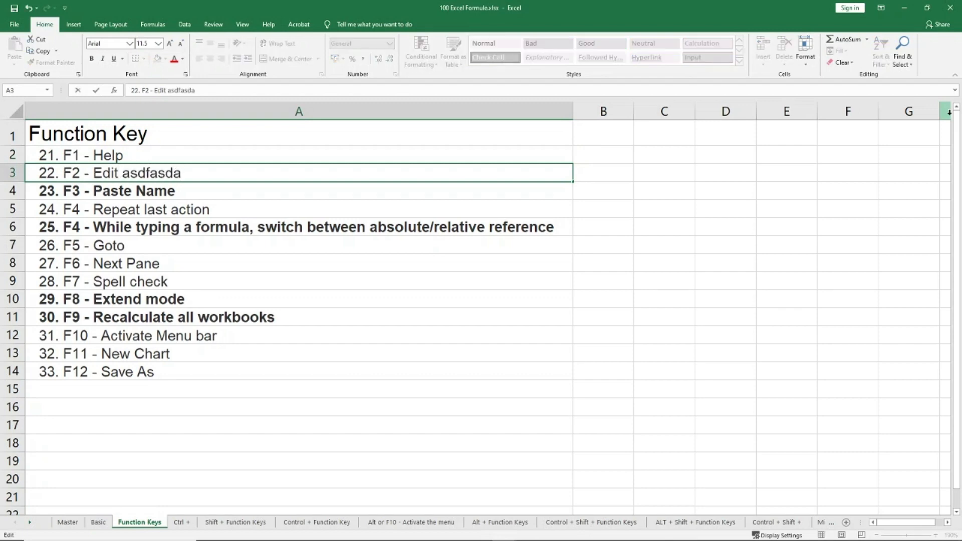
key(Escape)
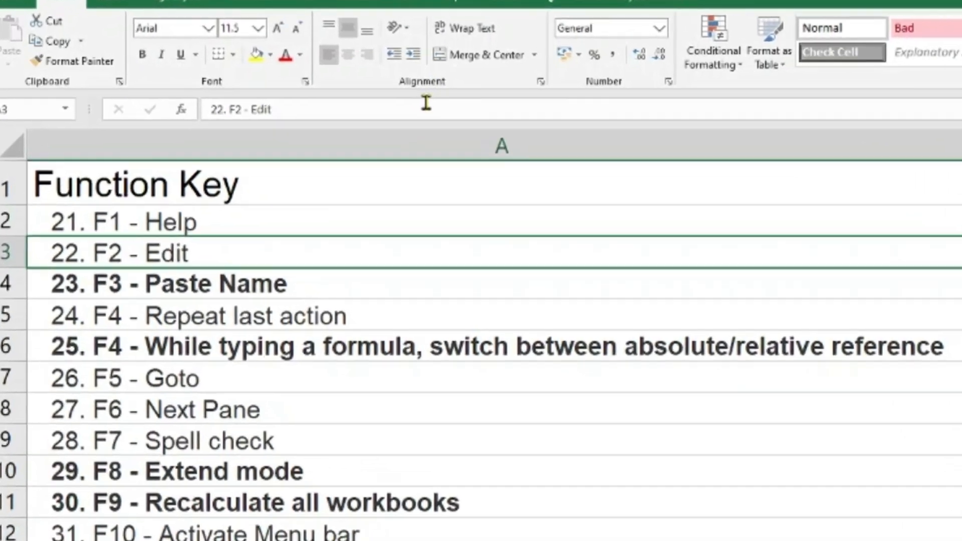
Append "adsada" to cell A3's text through the formula bar, and discard the change
click(426, 107)
text(adsada)
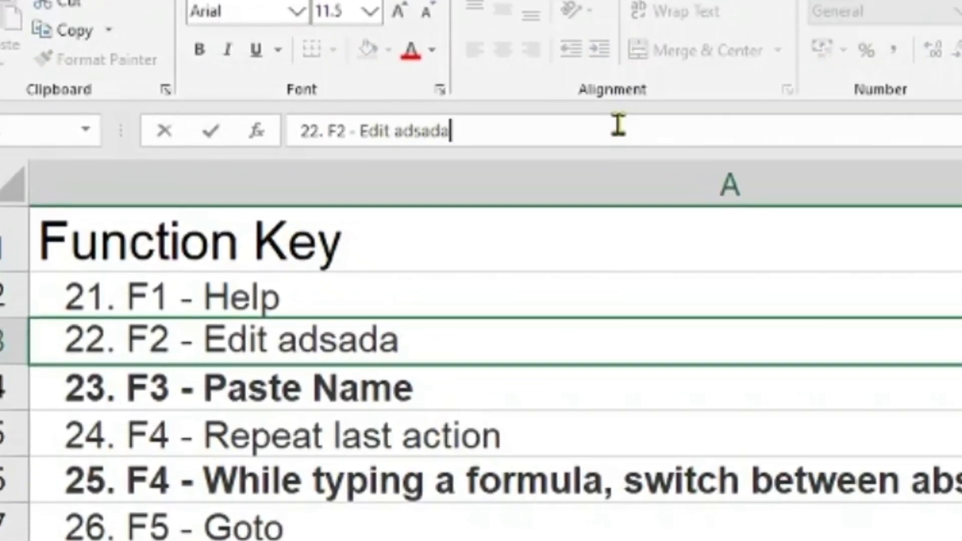
key(Escape)
key(Down)
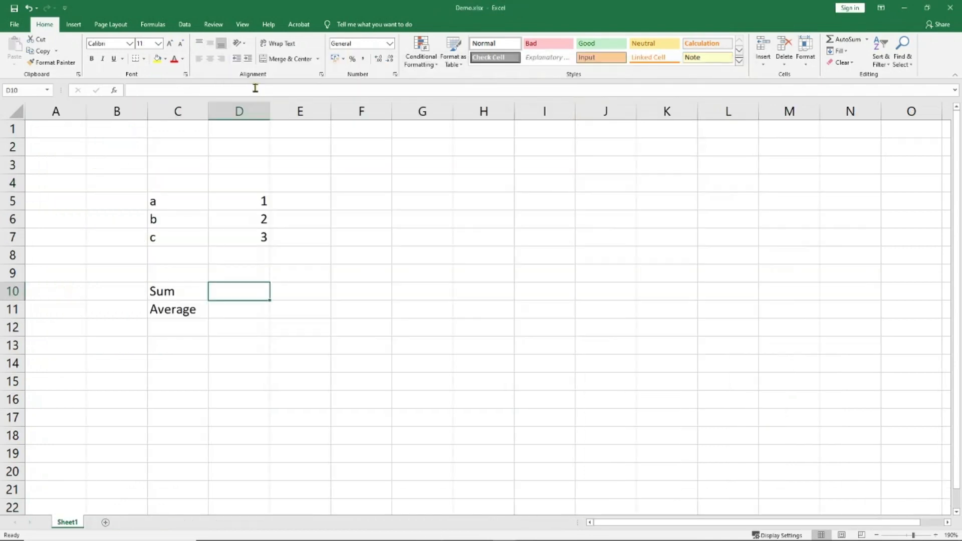
In Demo.xlsx, select C5:C7 and D5:D7 in turn to check the name assigned to each range
key(Left)
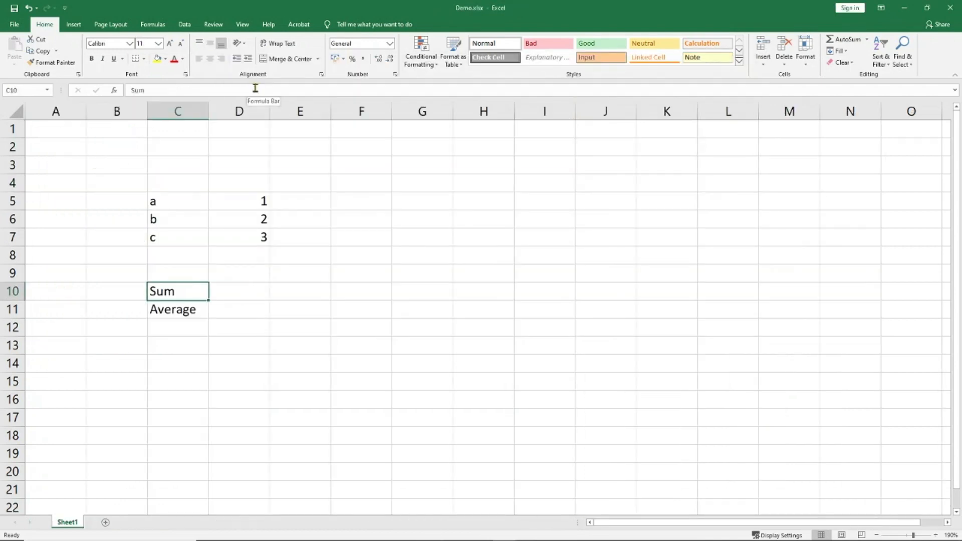
key(Up)
key(Up)
key(Up)
key(shift+Up)
key(shift+Up)
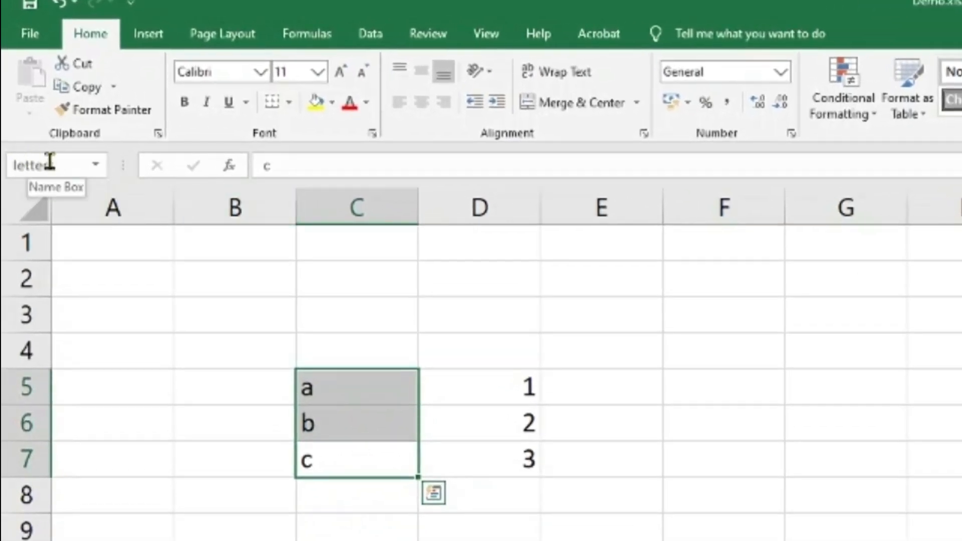
drag(498, 381, 500, 459)
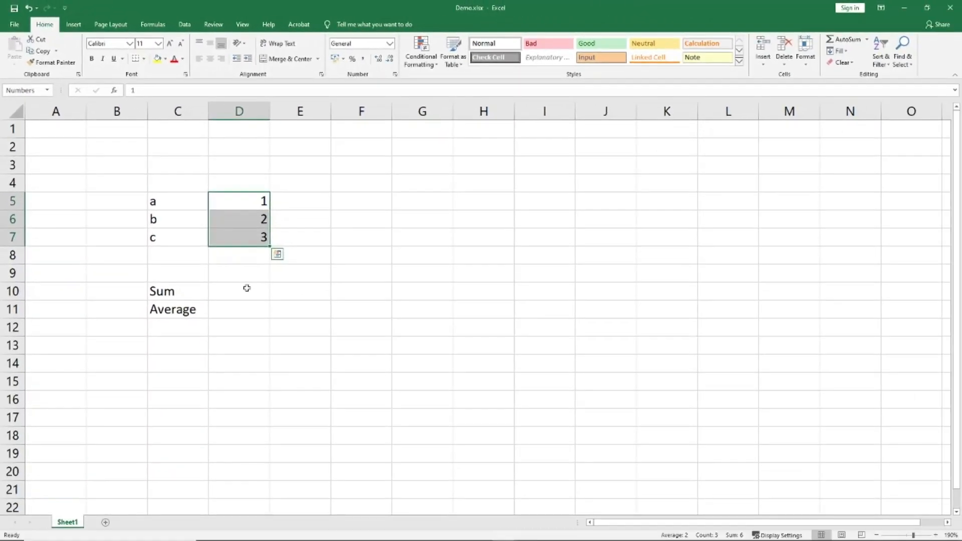
Insert the defined name Numbers into cell D10 with Paste Name, and cancel the entry
click(246, 288)
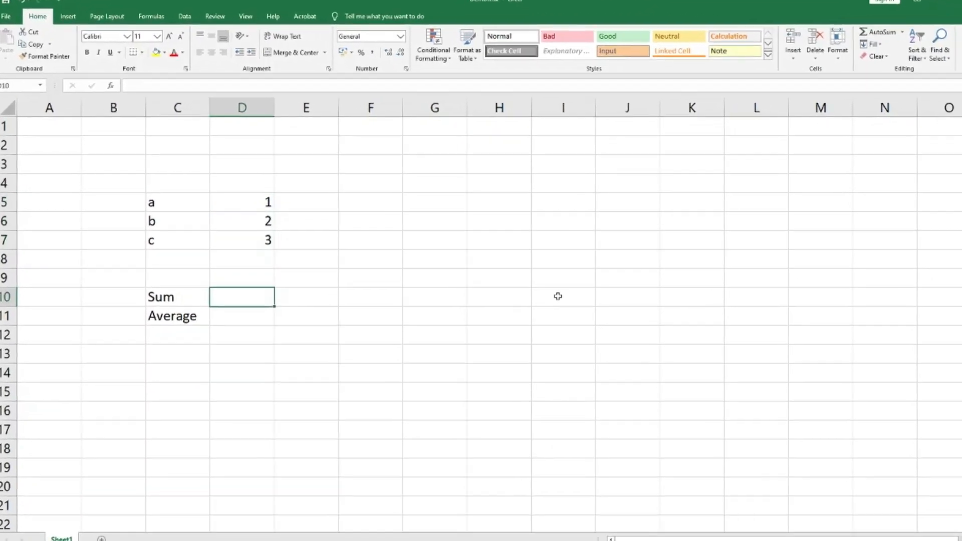
key(F3)
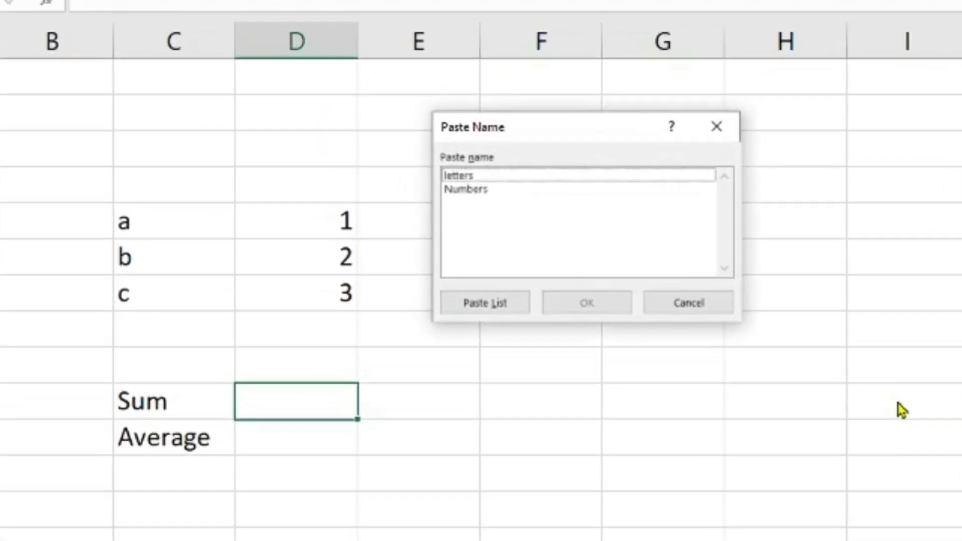
key(Down)
key(Down)
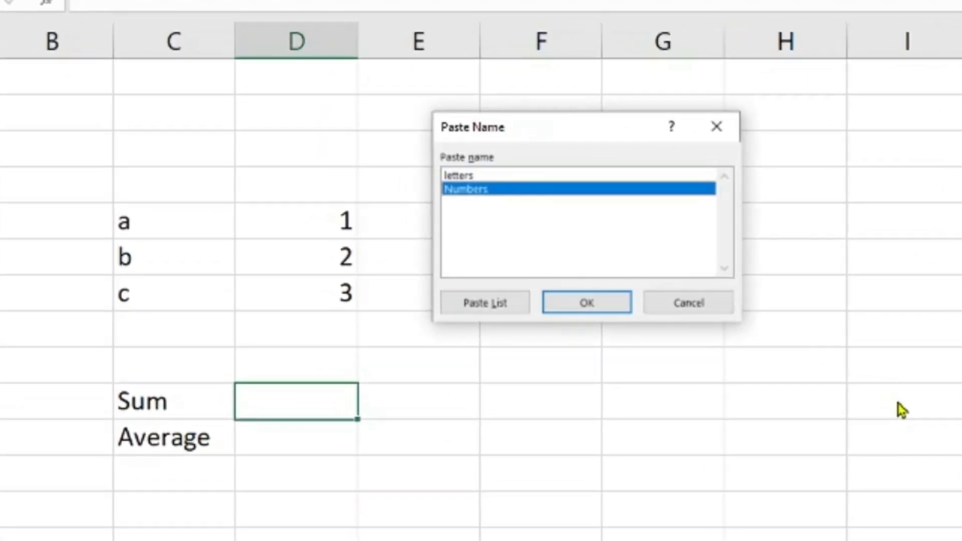
key(Return)
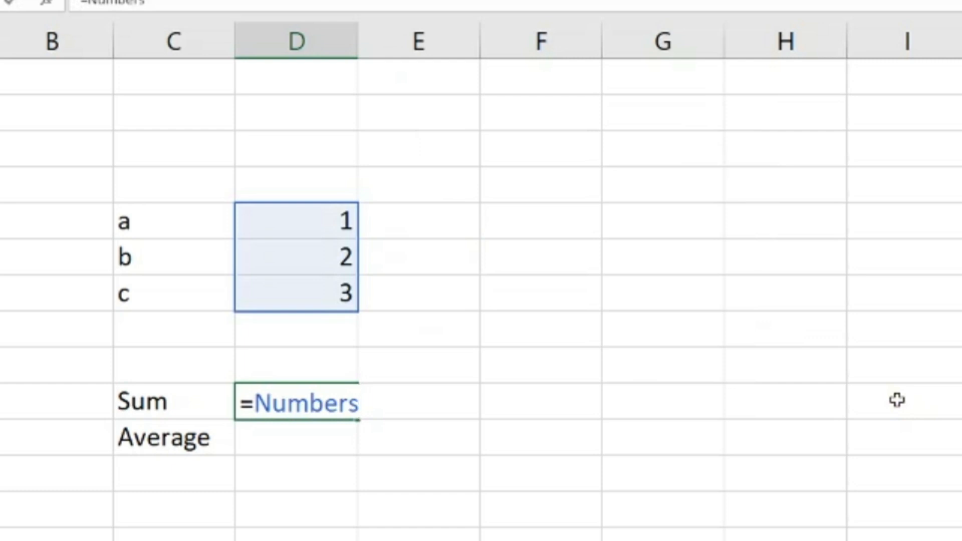
key(Escape)
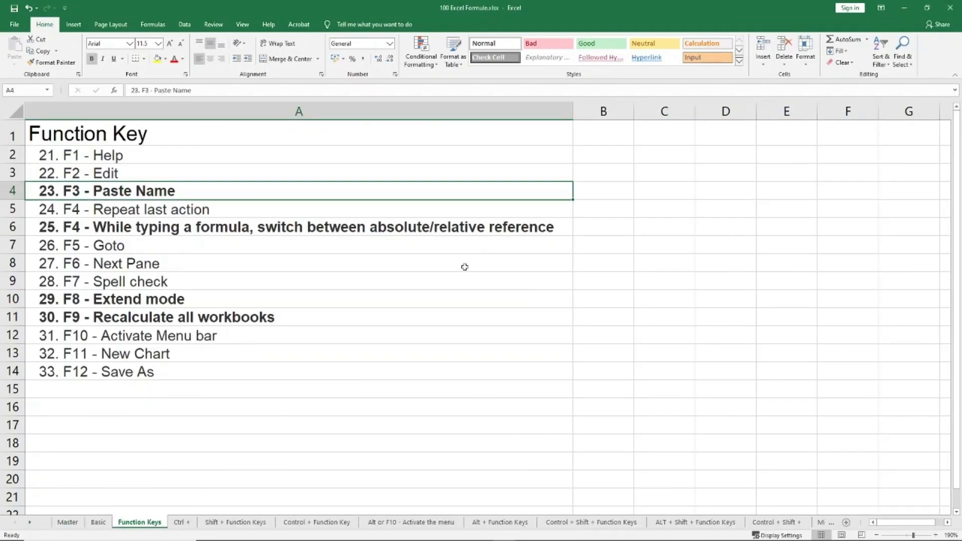
In the Function Keys sheet of 100 Excel Formula.xlsx, remove bold from cell A4 and reapply it
key(Down)
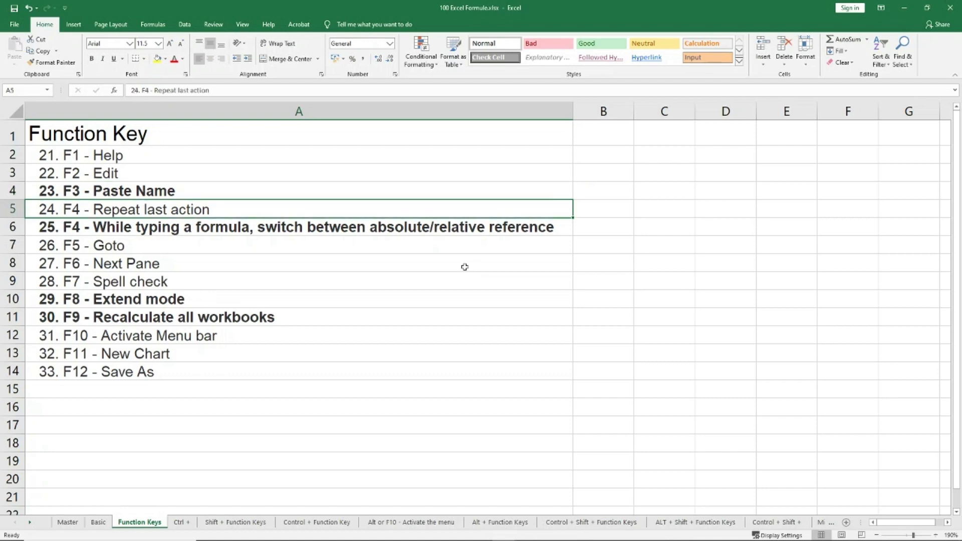
key(Up)
key(ctrl+b)
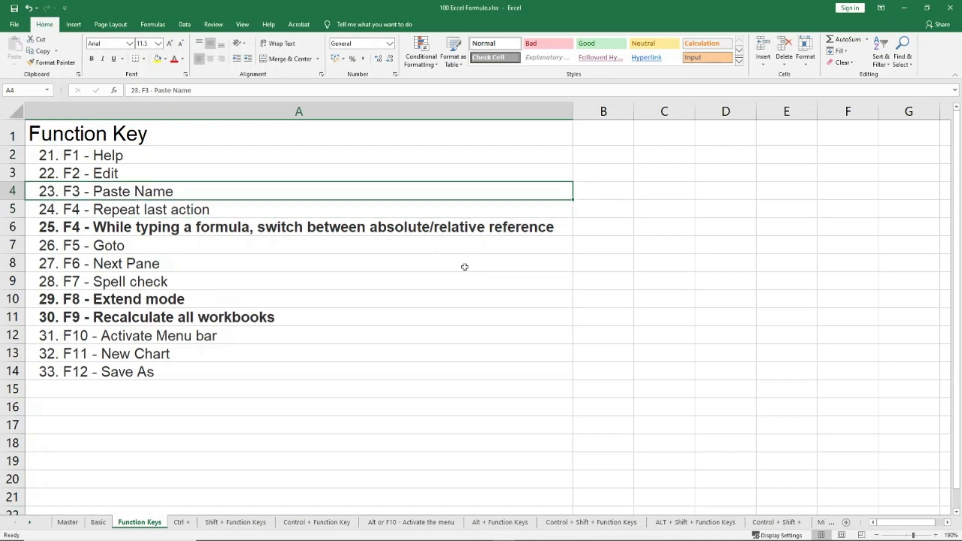
key(ctrl+b)
Repeat the last bold action on cell A5, and remove the bold again
key(Down)
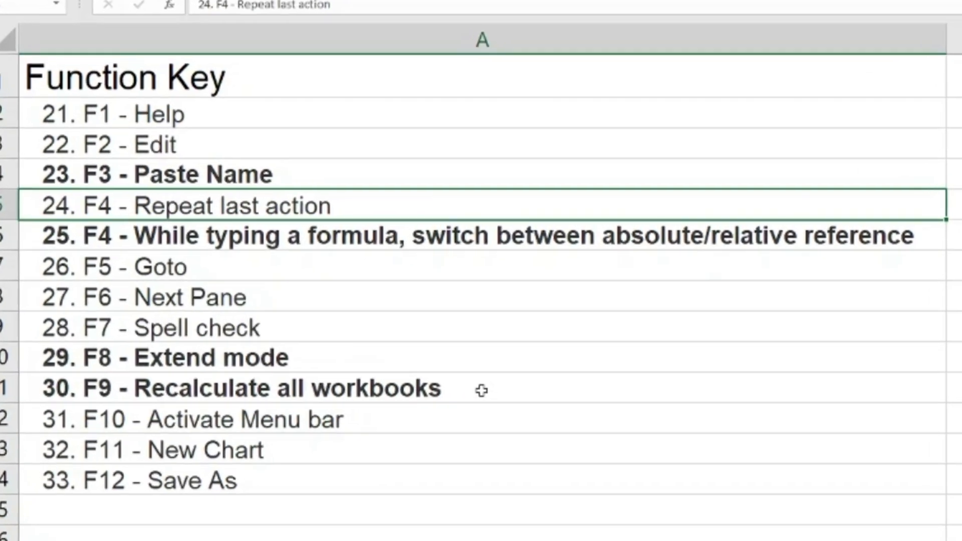
key(F4)
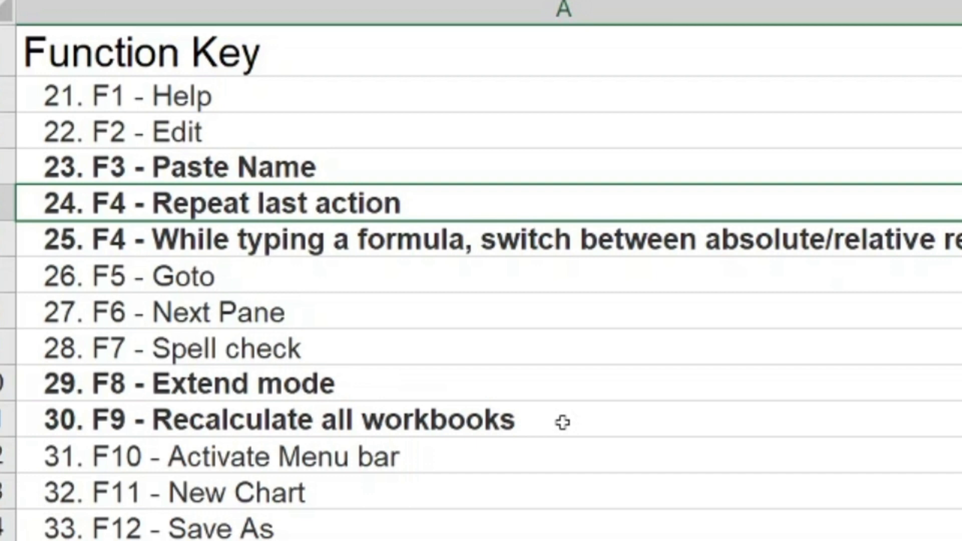
key(ctrl+b)
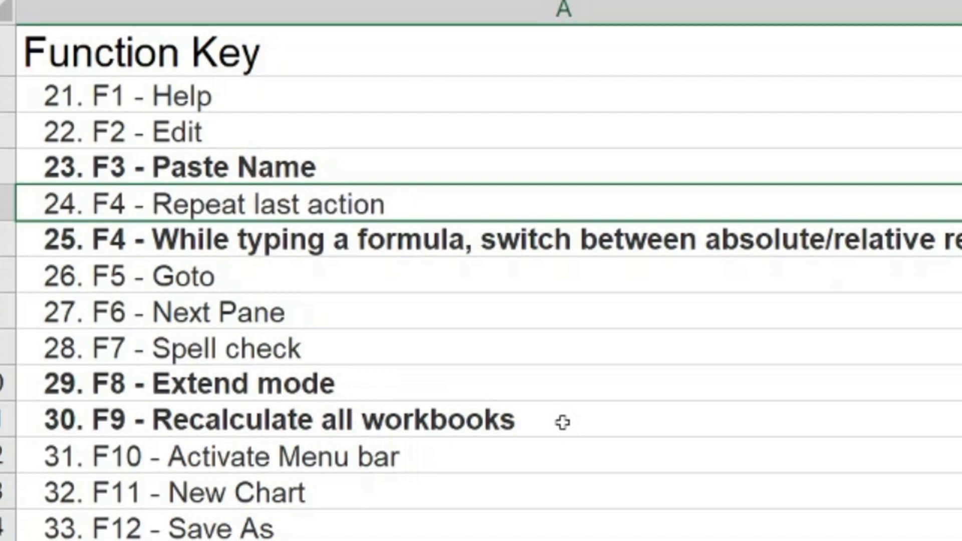
key(Down)
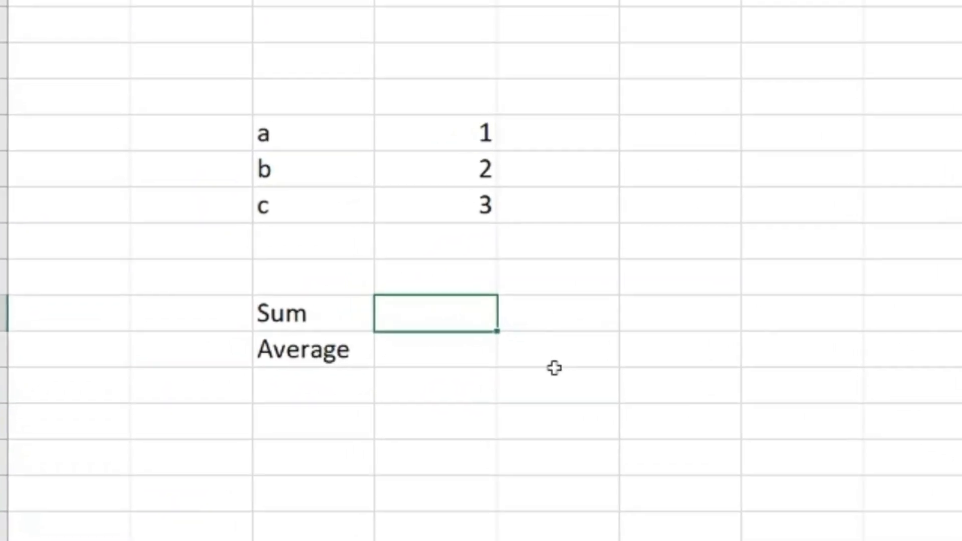
key(Up)
key(Up)
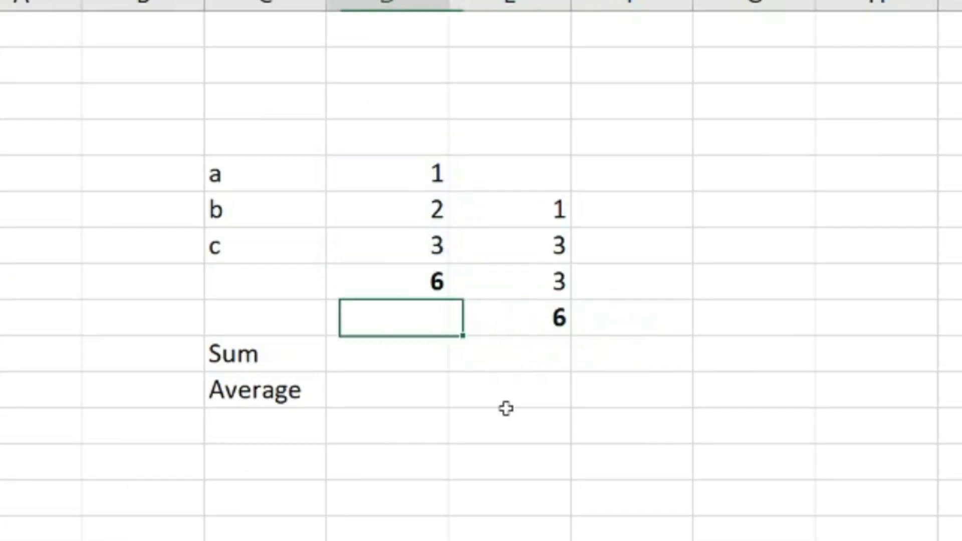
key(Up)
text(=)
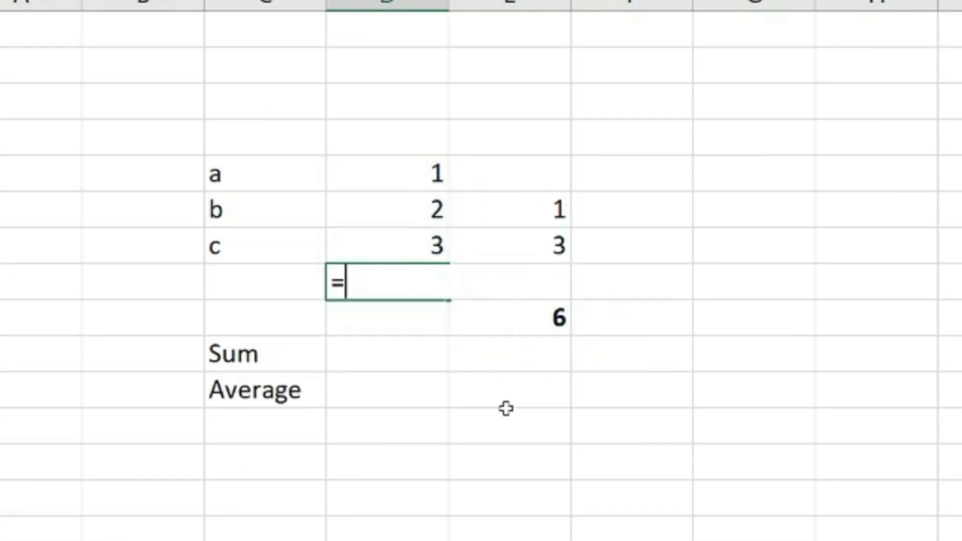
text(sum()
key(Up)
key(shift+Down)
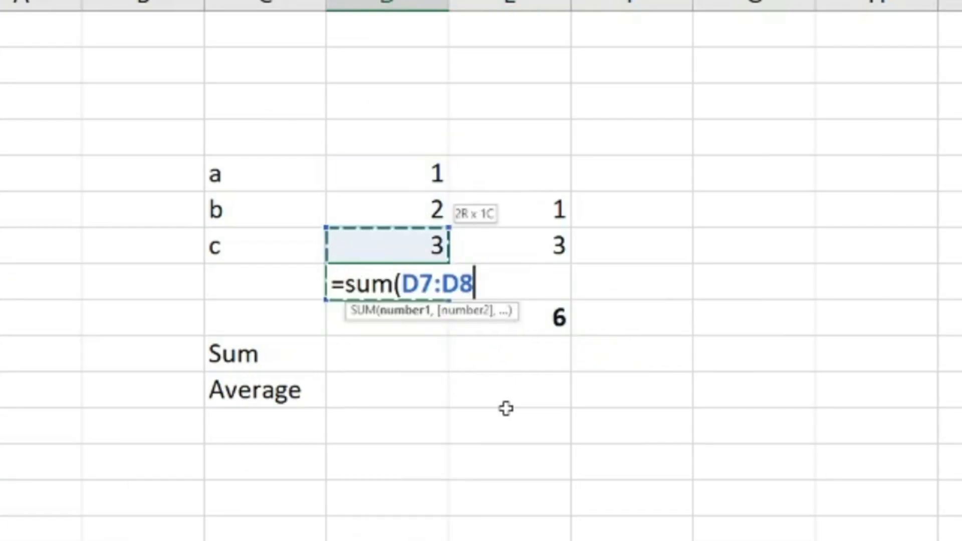
key(shift+Up)
key(shift+Up)
key(shift+Up)
key(Escape)
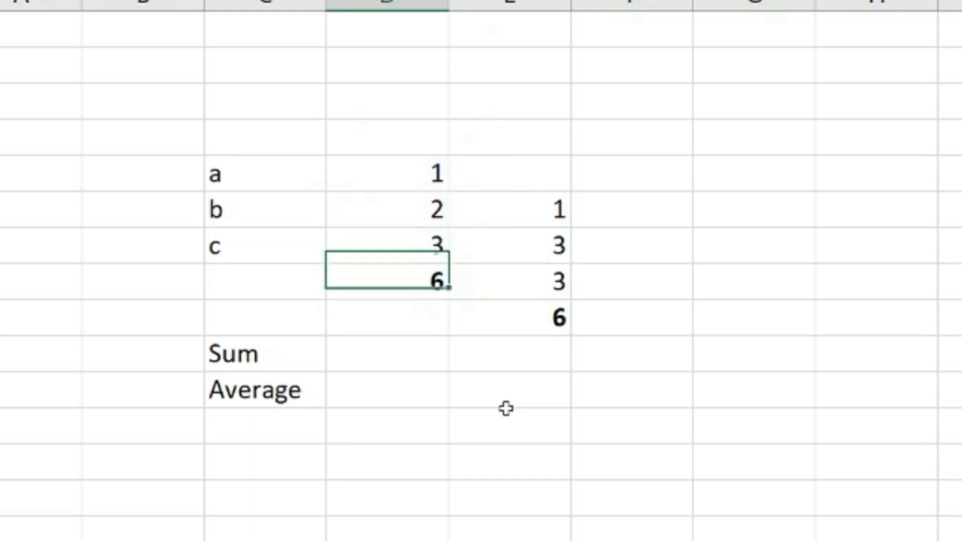
Enter a SUM formula in cell D8 that adds the range D4:D7
text(=sum()
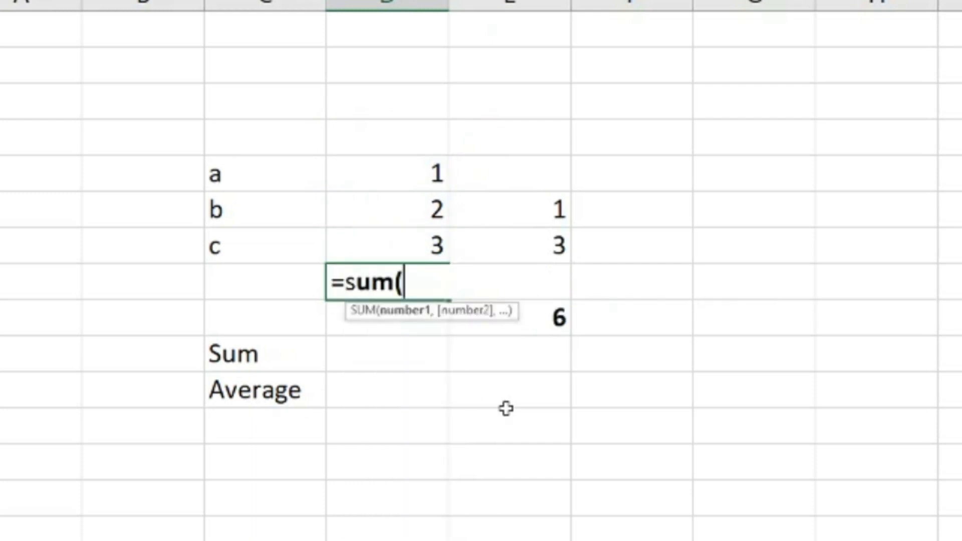
key(Up)
key(shift+Up)
key(shift+Up)
key(shift+Up)
text())
key(Return)
Enter the value 4 in cell D4, above the numbers 1, 2 and 3
key(Up)
key(Up)
key(Up)
key(Up)
key(Up)
text(4)
key(Return)
Enter the value 4 in cell E5, above the numbers in column E
key(Down)
key(Down)
key(Right)
key(Down)
key(Up)
key(Up)
key(Up)
text(4)
key(ctrl+Return)
Copy the relative SUM formula from D8 to E9 and inspect the range referenced by the pasted formula
key(Down)
key(Left)
key(Down)
key(Down)
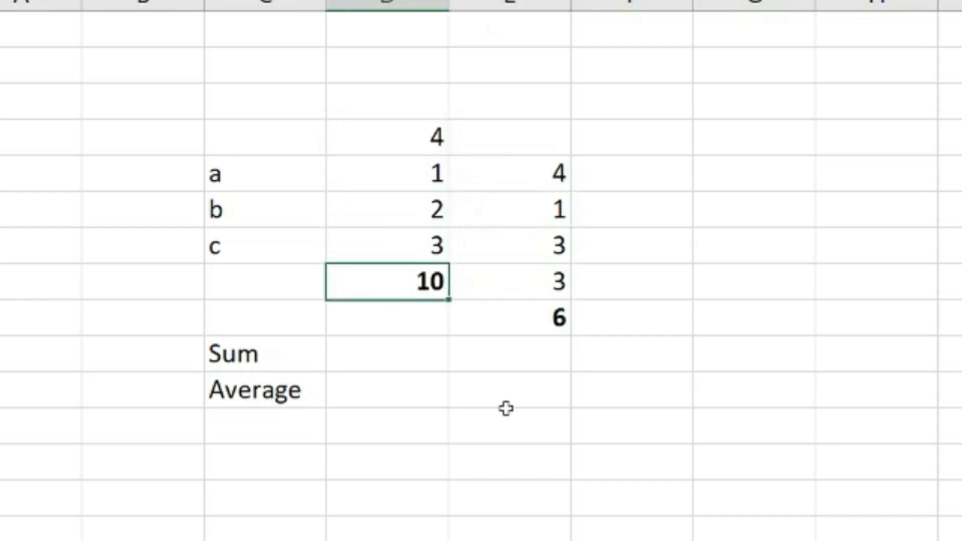
key(ctrl+c)
key(Right)
key(Down)
key(ctrl+v)
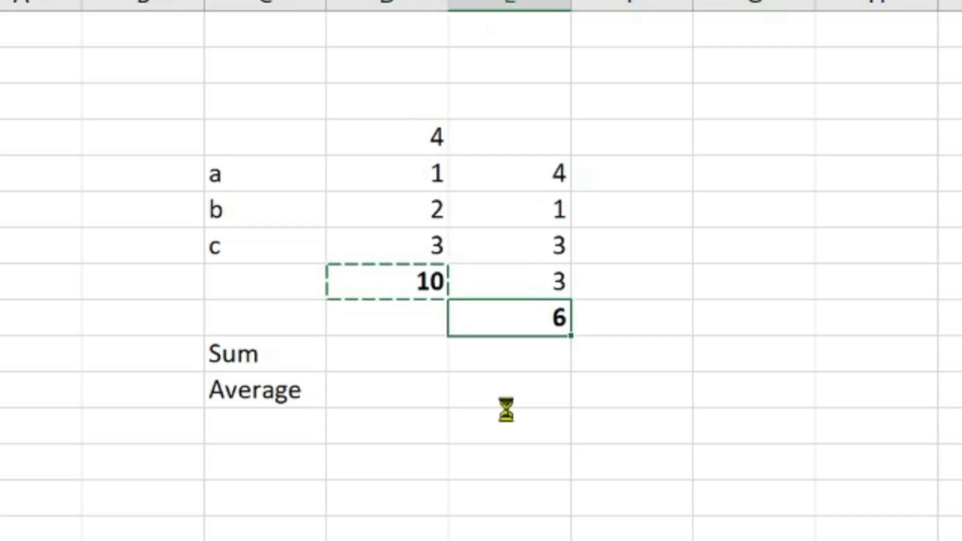
key(F2)
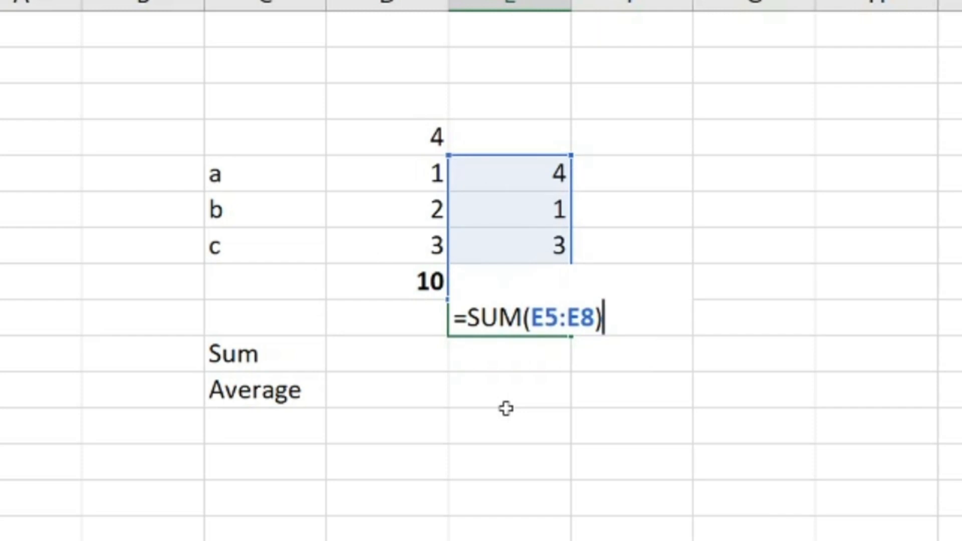
key(Escape)
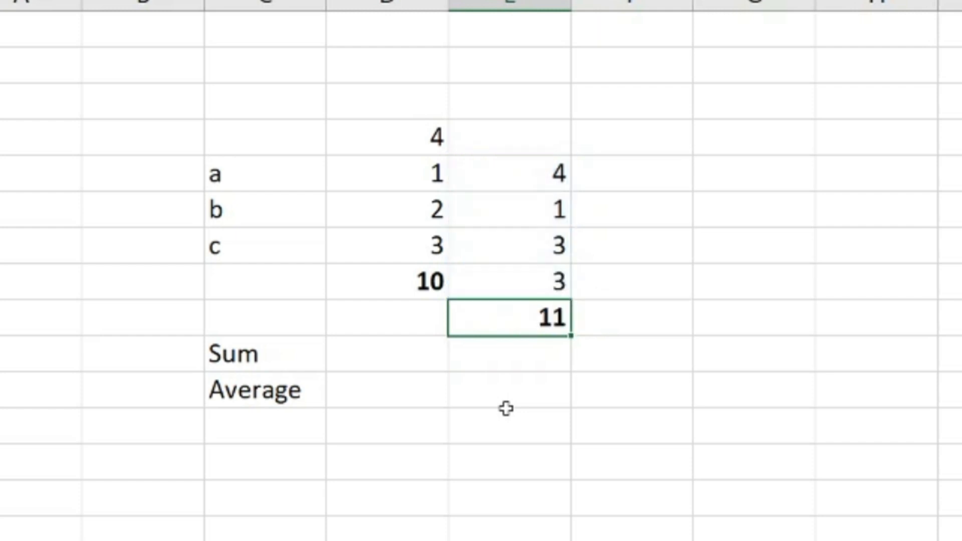
Change the range in D8's SUM formula to the absolute reference $D$4:$D$7
key(Left)
key(Up)
key(F2)
key(Left)
key(shift+Left)
key(shift+Left)
key(shift+Left)
key(shift+Left)
key(shift+Left)
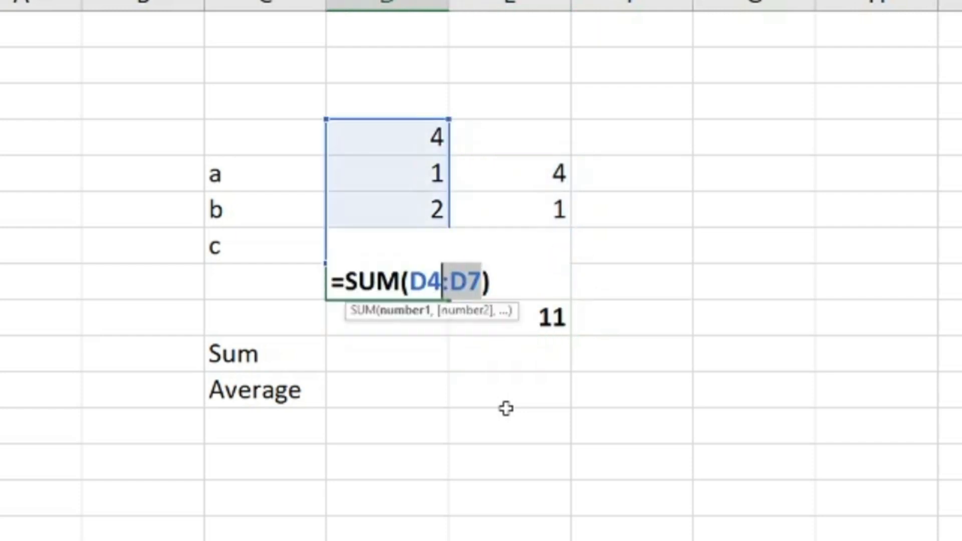
key(F4)
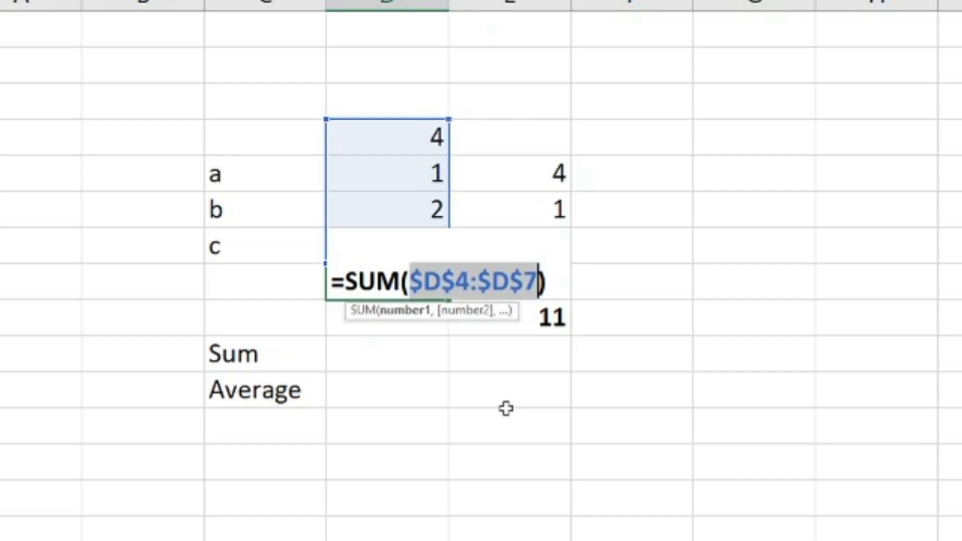
key(Return)
Copy the absolute SUM formula from D8 to E9 and open the pasted formula to inspect its references
key(Up)
key(ctrl+c)
key(Down)
key(Right)
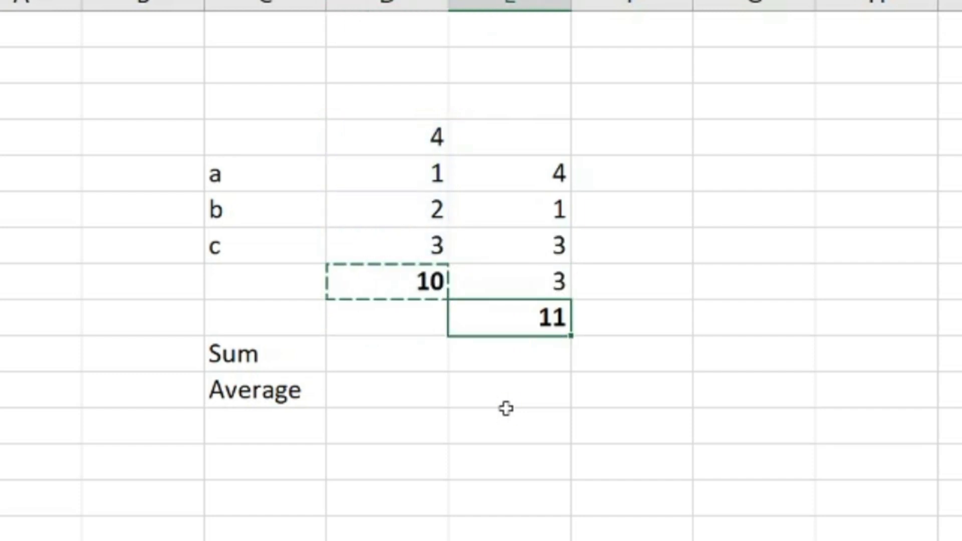
key(ctrl+v)
key(F2)
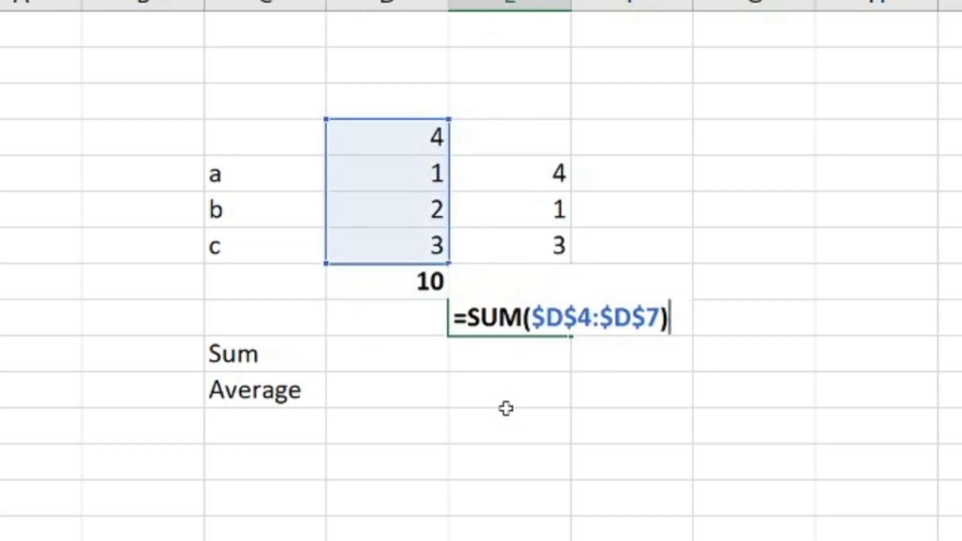
Reopen the SUM formula in E9 and examine the dollar signs in its $D$4:$D$7 range
key(Escape)
key(F2)
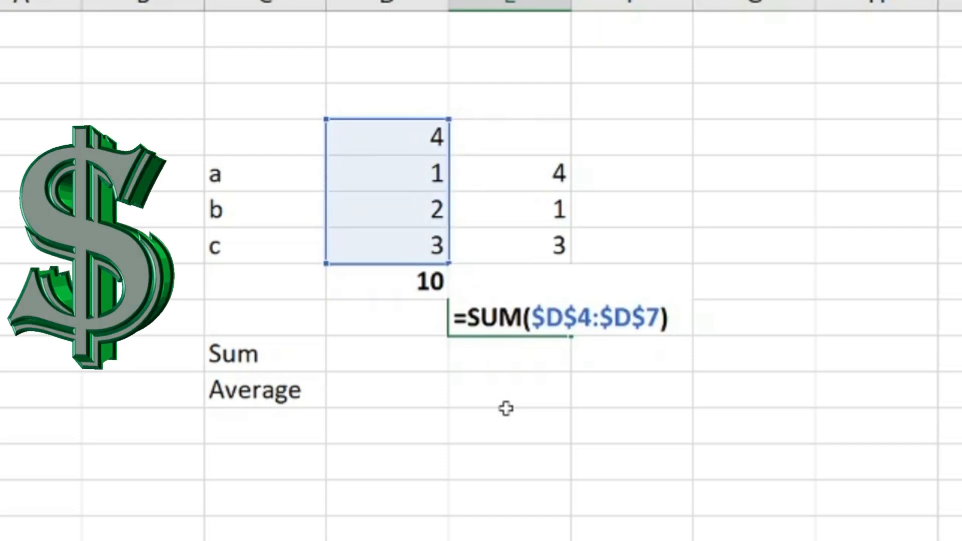
key(Left)
key(shift+Left)
key(Right)
key(Right)
key(Left)
key(Left)
key(Right)
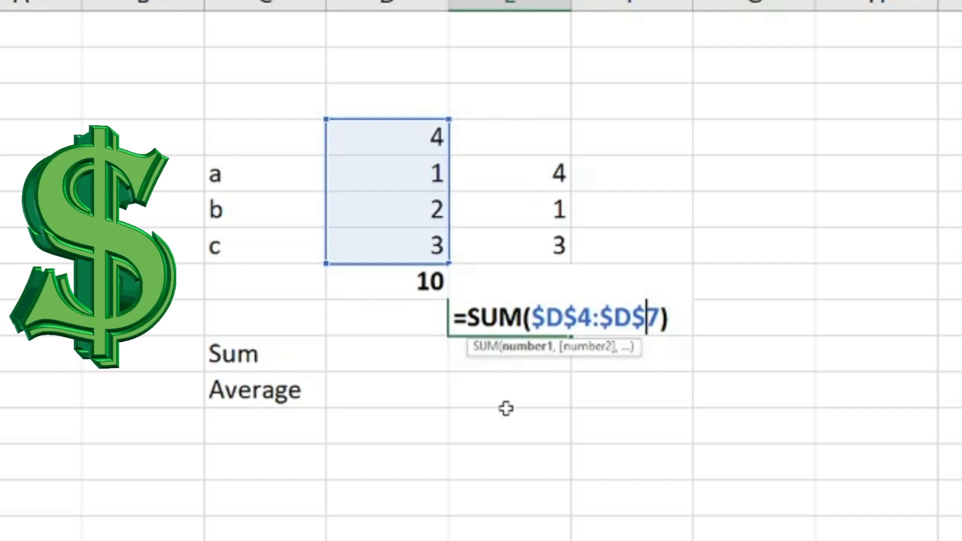
key(Left)
key(Left)
key(Left)
key(shift+Right)
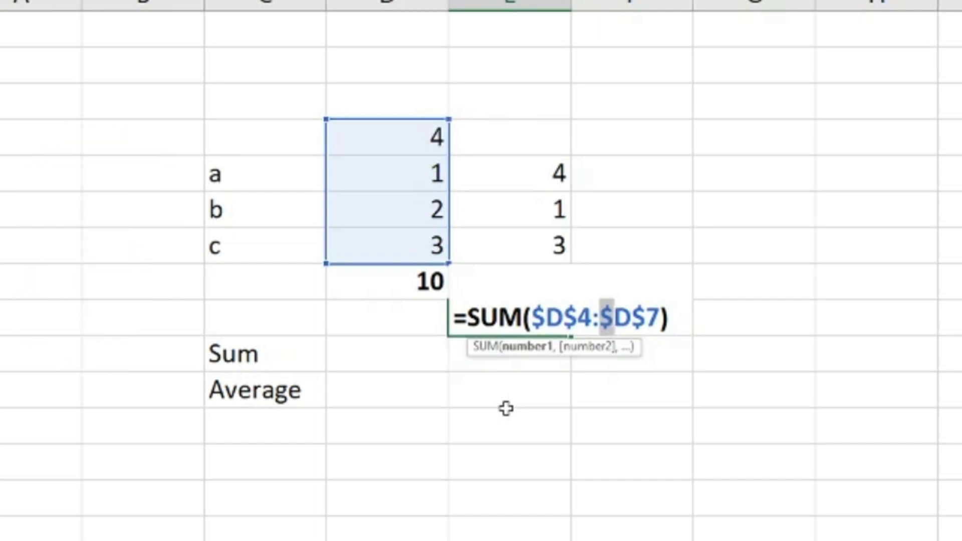
Highlight the $D$7 end of the range in E9's formula and finish editing with the formula intact
key(Left)
key(shift+Right)
key(shift+Right)
key(shift+Right)
key(shift+Right)
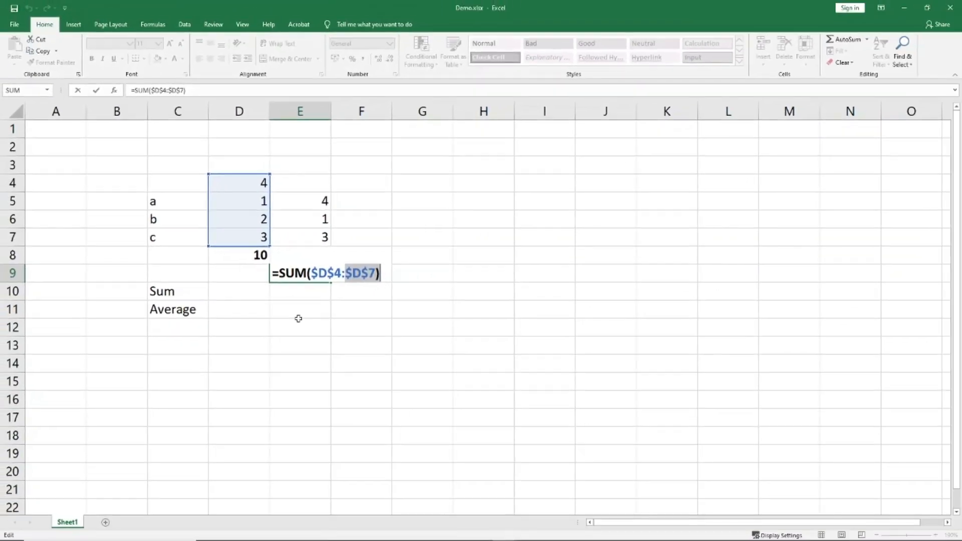
key(ctrl+Return)
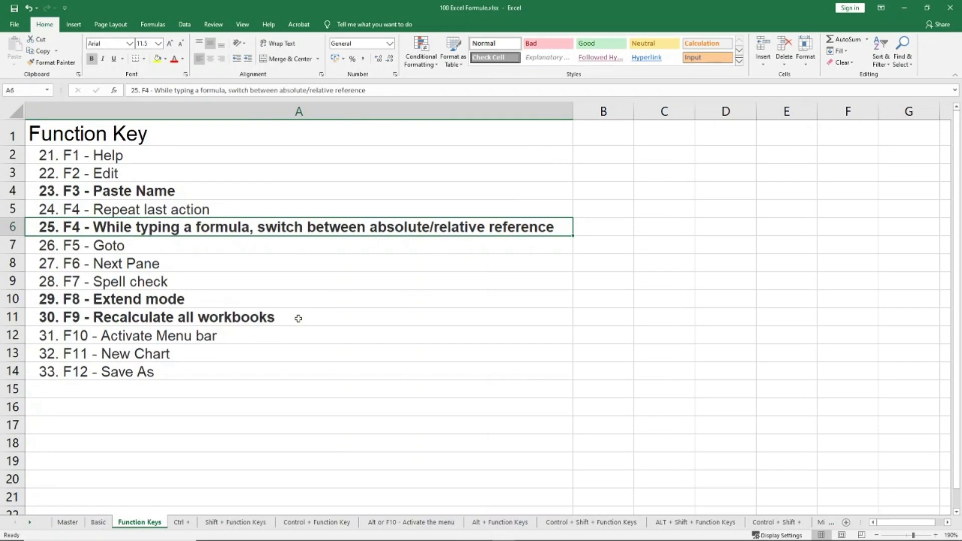
Use Go To from the Demo workbook to jump to cell A7 on the Basic sheet of 100 Excel Formule.xlsx
key(Down)
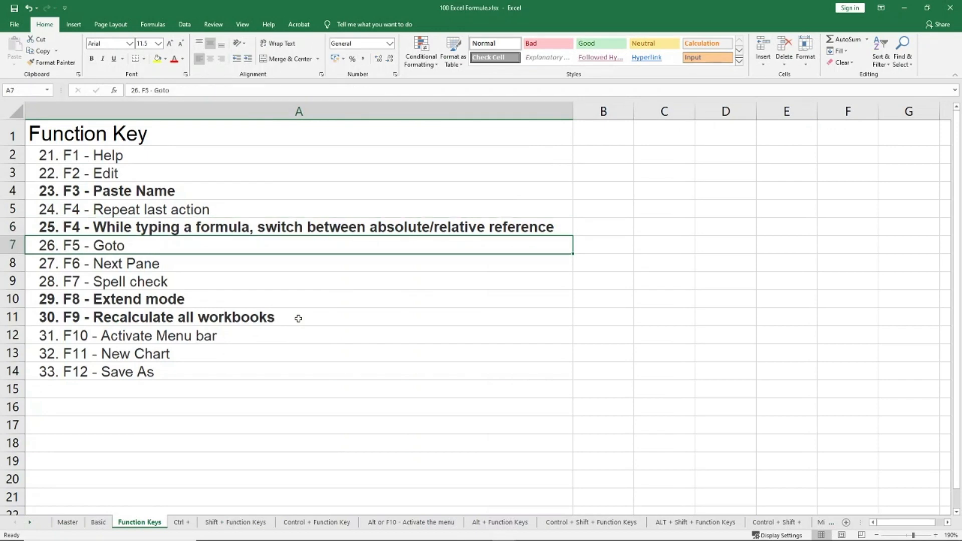
key(F5)
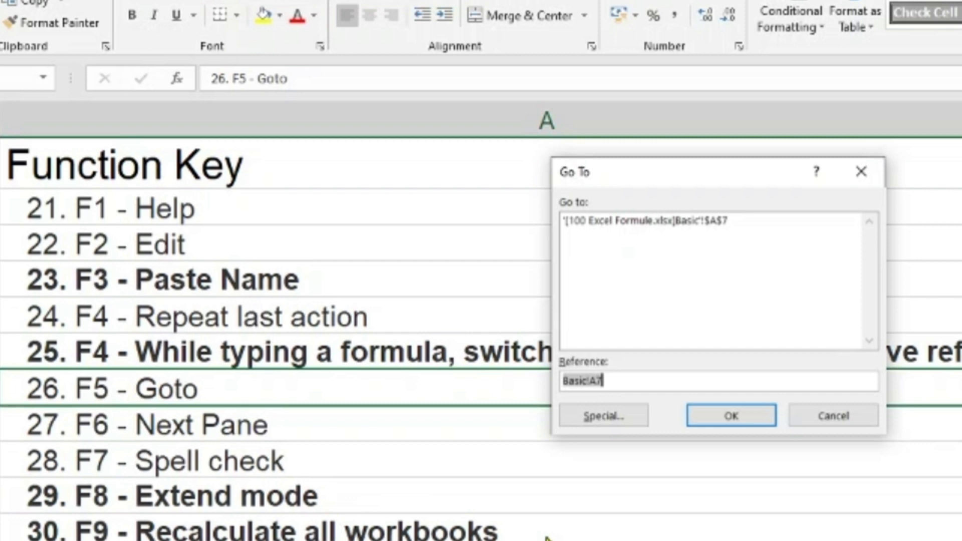
key(Return)
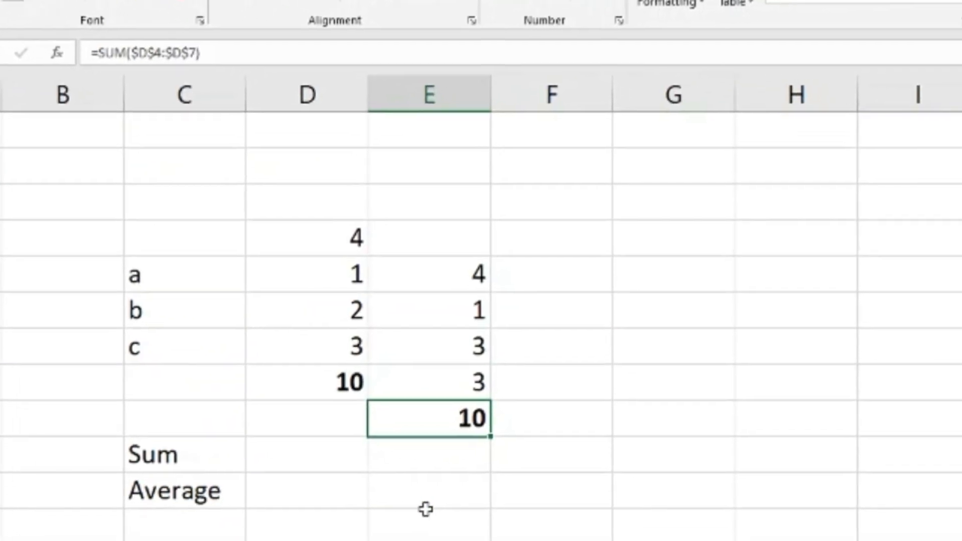
key(ctrl+g)
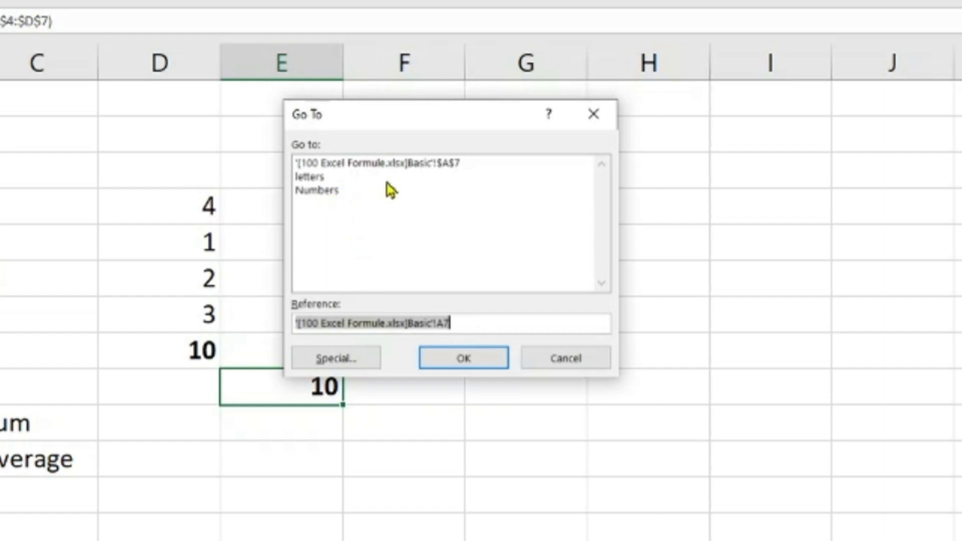
click(423, 165)
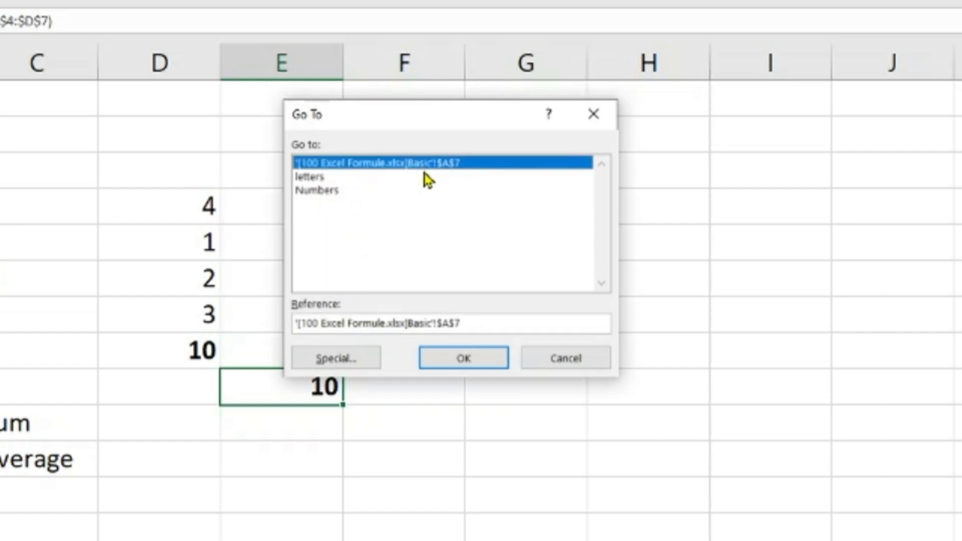
click(457, 353)
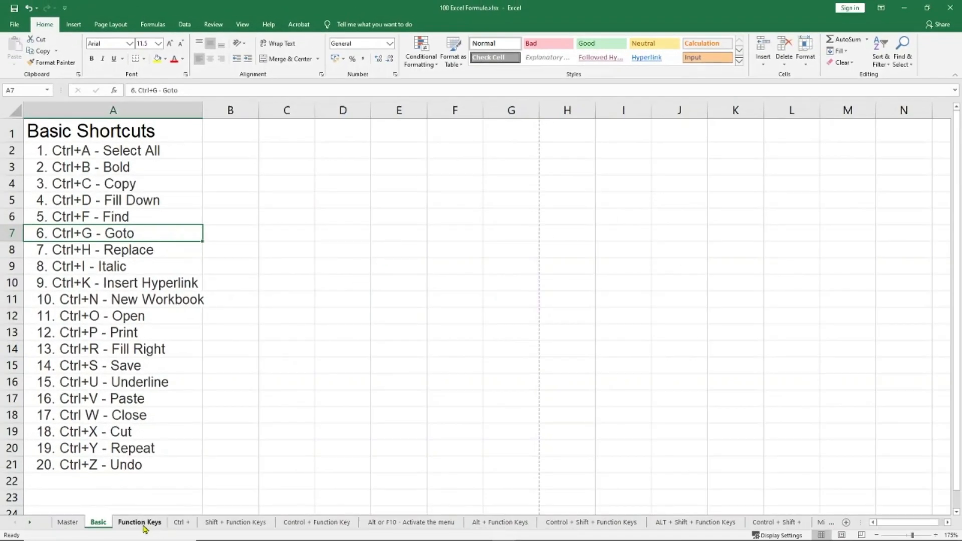
Return to the Function Keys sheet, show the ribbon's key tips and dismiss them
click(144, 524)
click(306, 269)
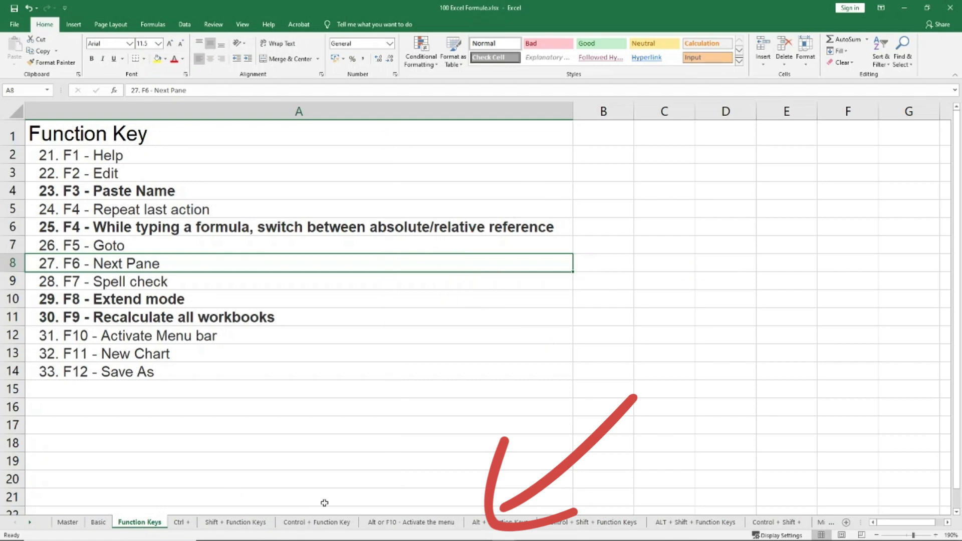
click(257, 367)
key(F10)
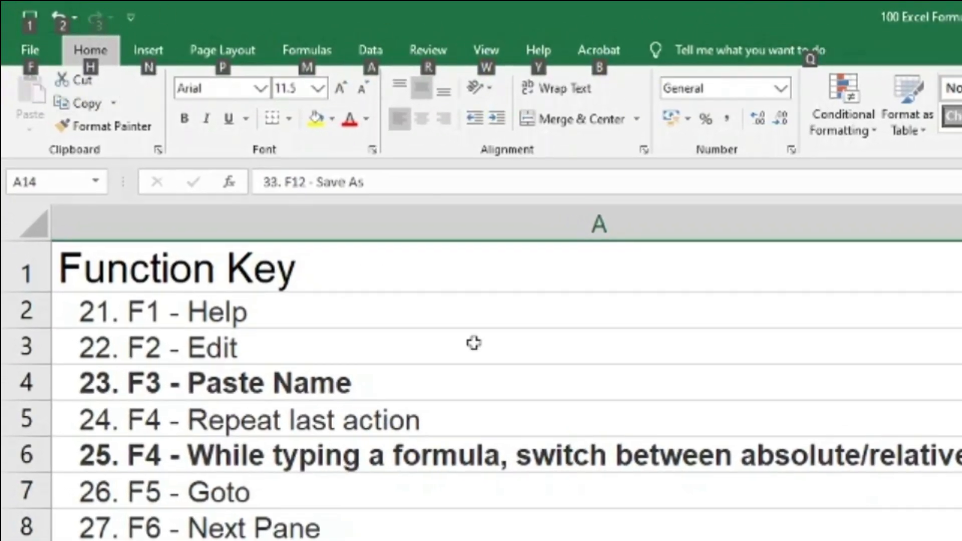
key(Escape)
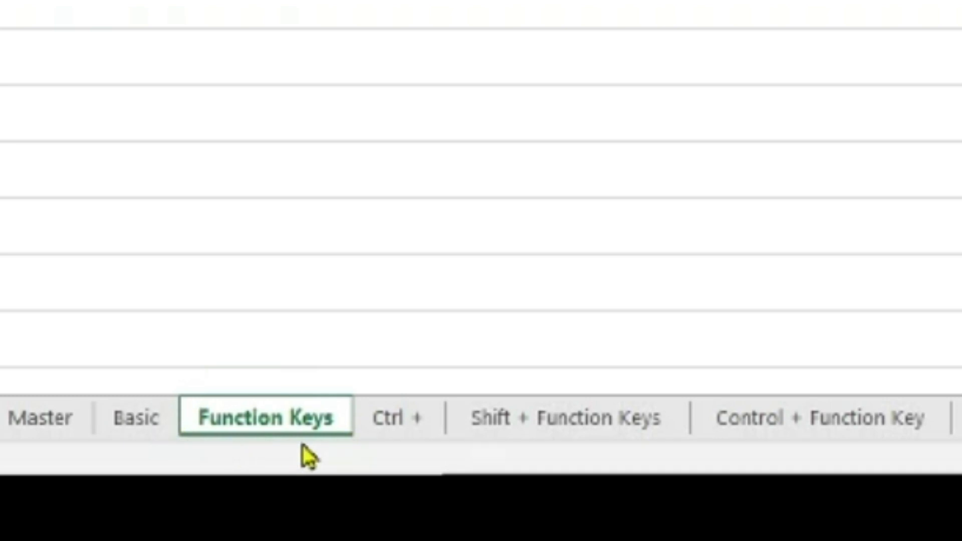
Move the keyboard focus along the sheet tabs to Control + Function Key and back again
key(Right)
key(Right)
key(Right)
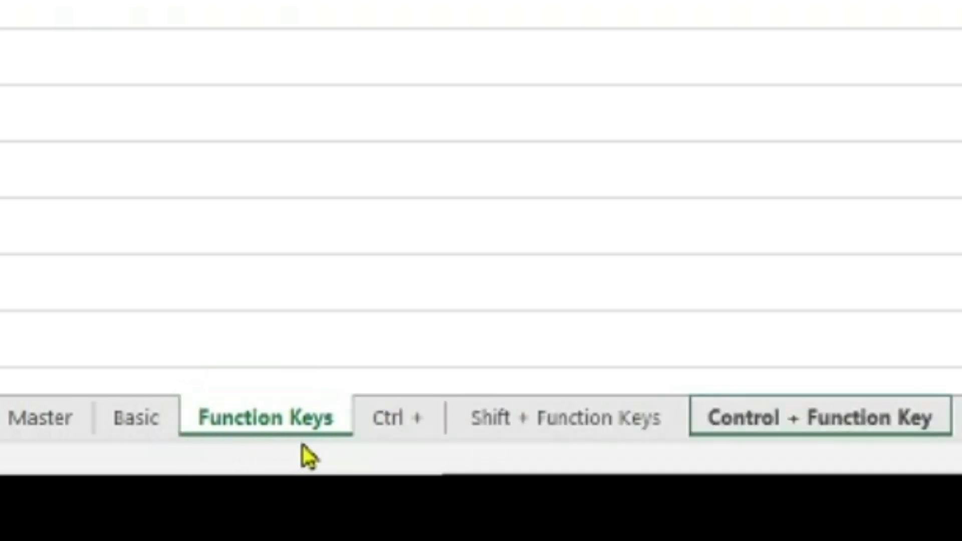
key(Left)
key(Left)
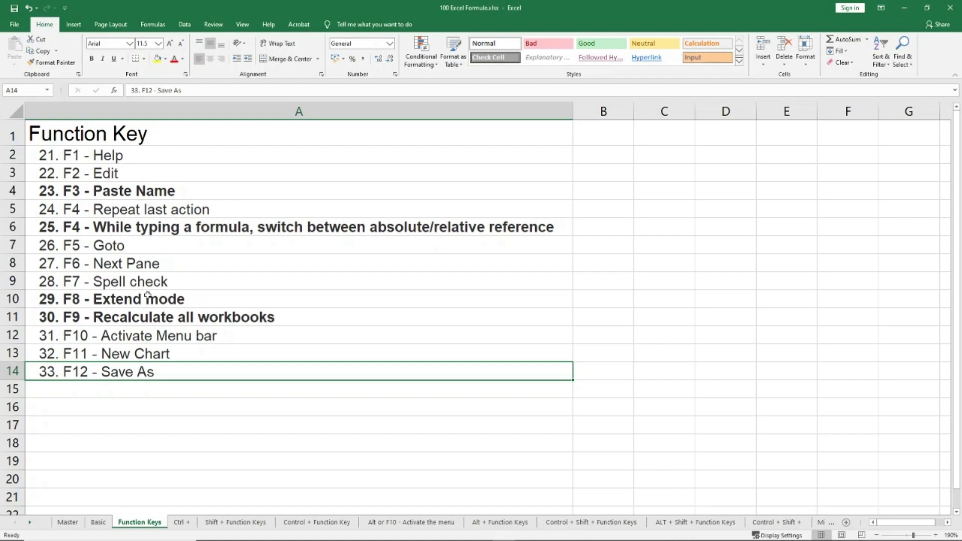
Step through the function key list to the F7 spell check entry and on to the F8 extend mode entry
key(Up)
key(Up)
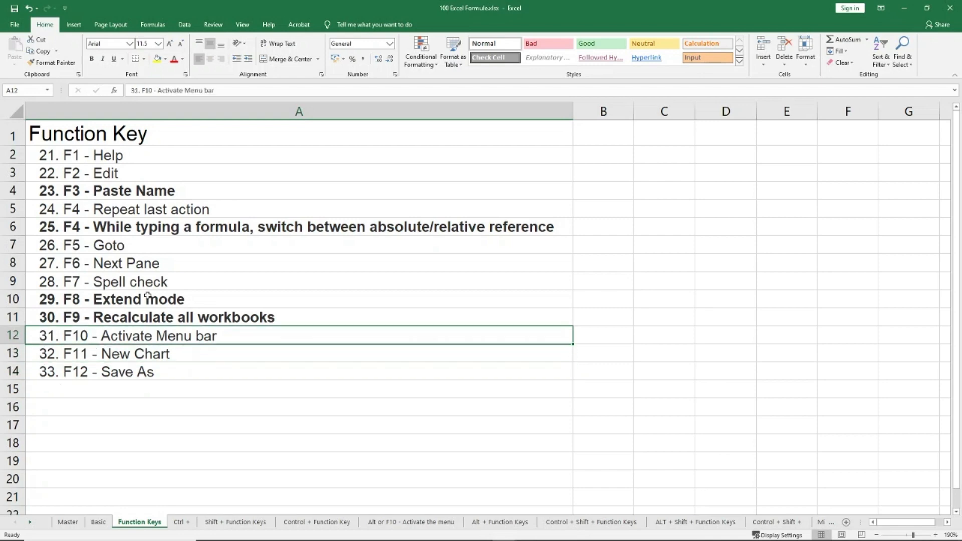
key(Up)
key(Up)
key(Up)
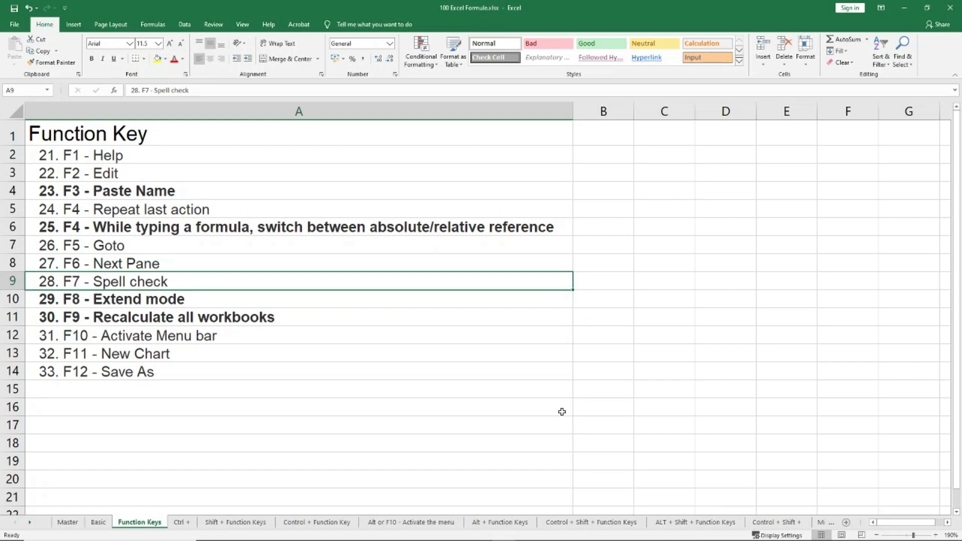
key(Down)
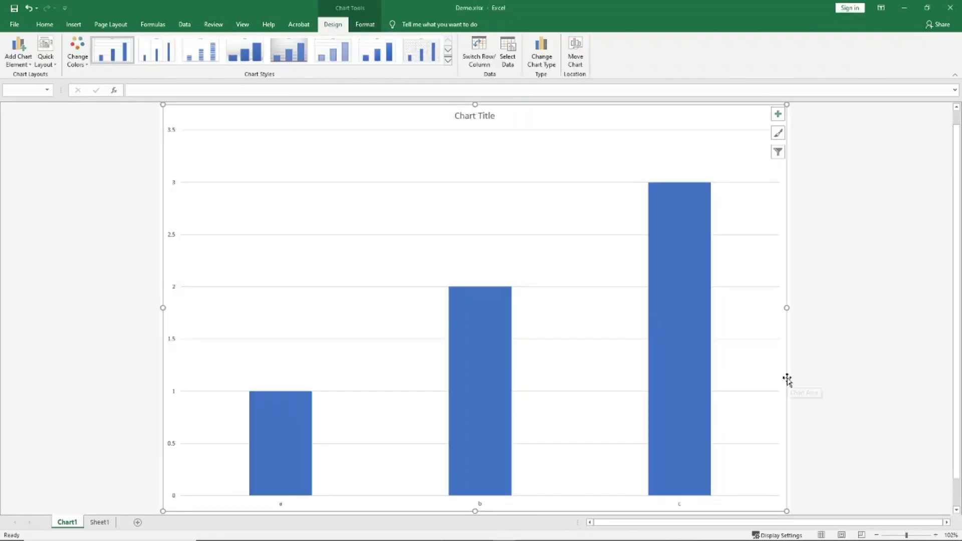
On Sheet1 of the Demo workbook, extend the selection from C5 to the range C5:D7
click(98, 522)
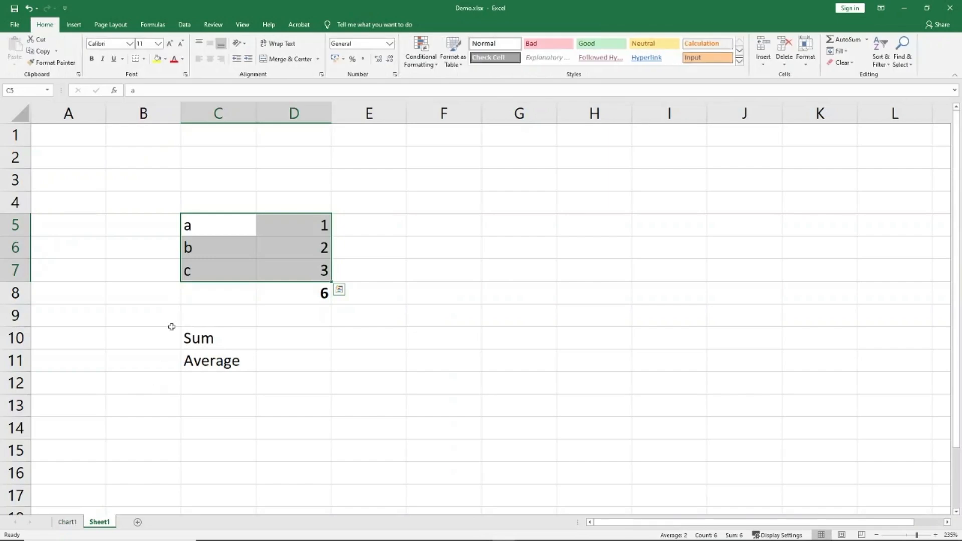
click(201, 225)
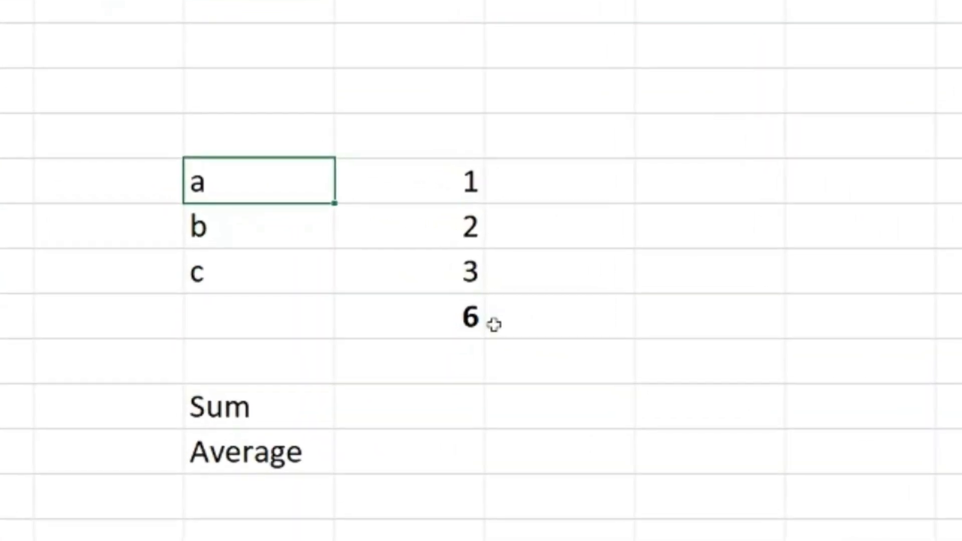
key(shift+Down)
key(shift+Down)
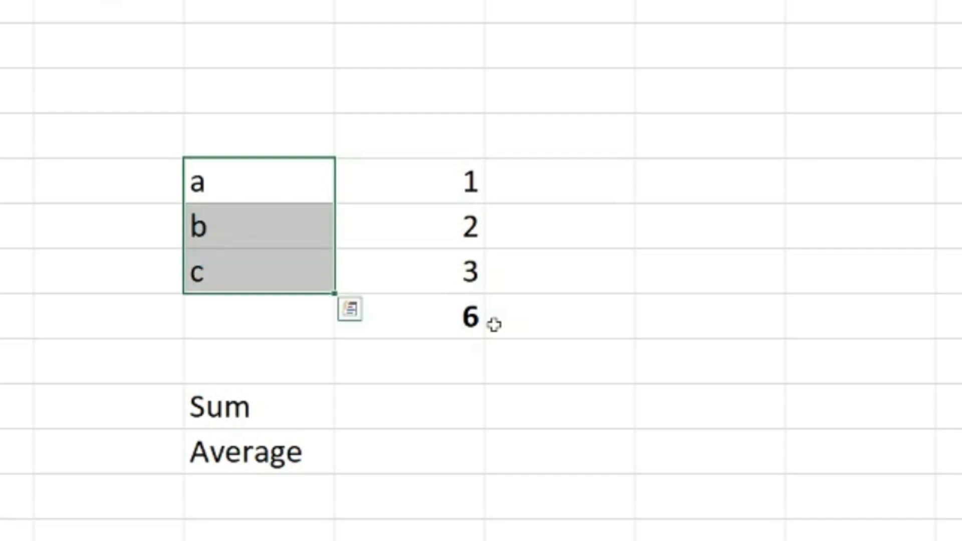
key(shift+Right)
Collapse the selection to C5 and extend it over C5:D7 again to demonstrate Extend mode
key(Left)
key(Up)
key(Right)
key(Down)
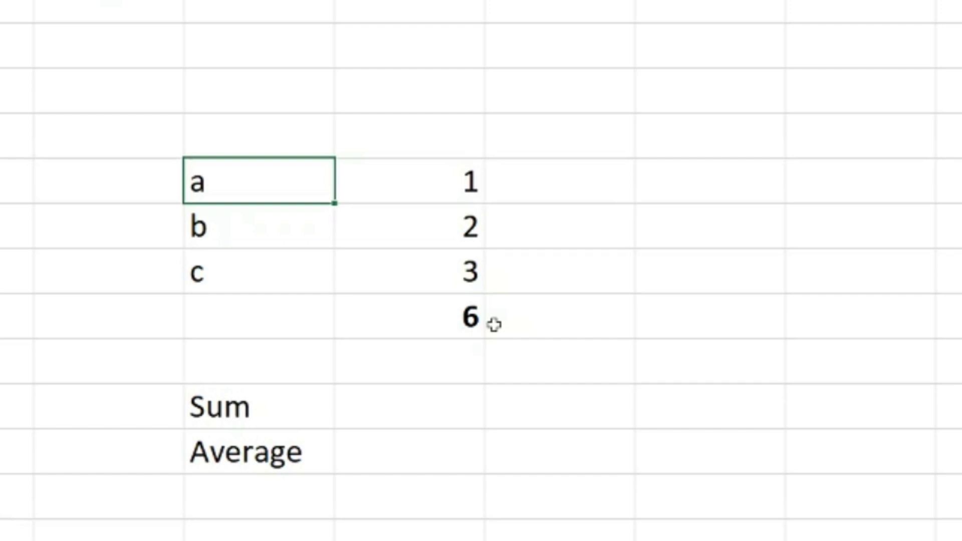
key(shift+Down)
key(shift+Down)
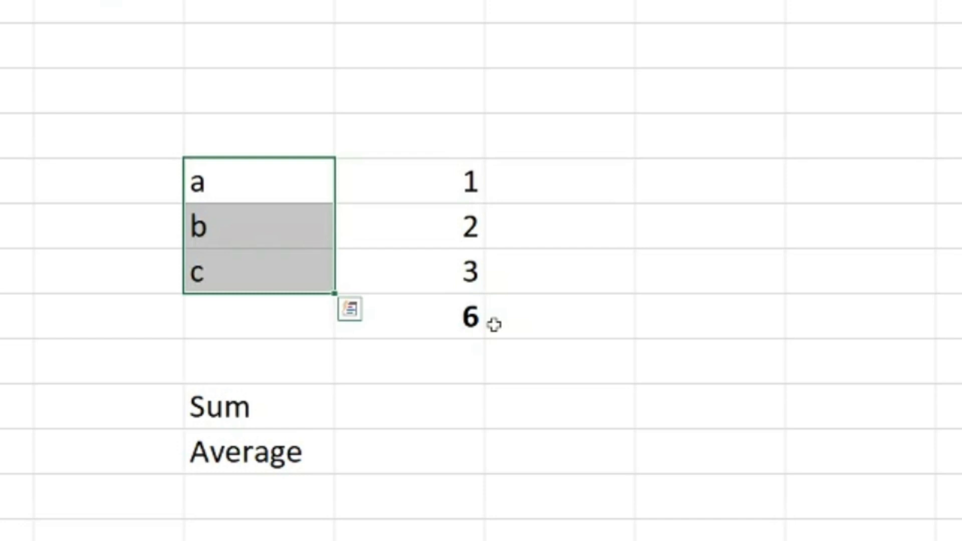
key(shift+Right)
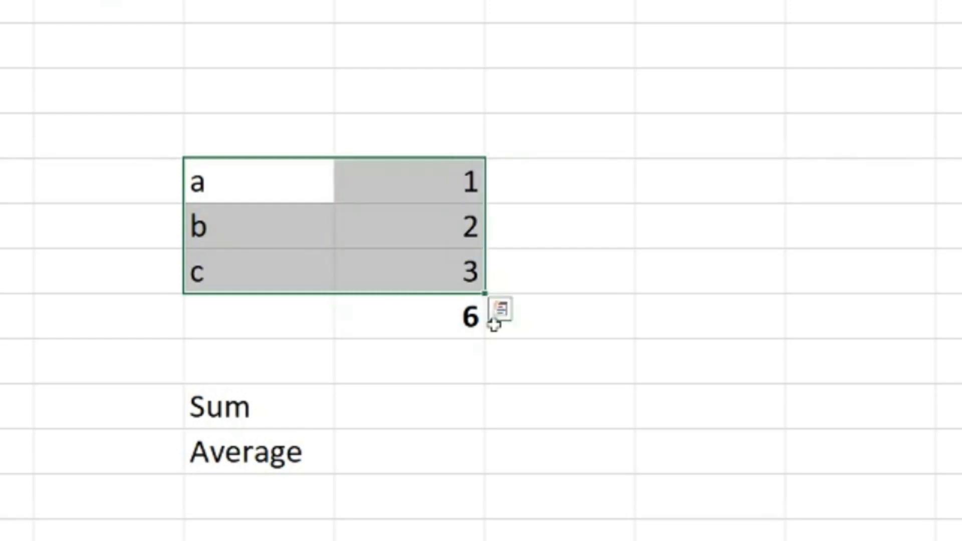
Return to the F9 entry in the function key list and review the Workbook Calculation choices in the Formulas options
key(alt+Tab)
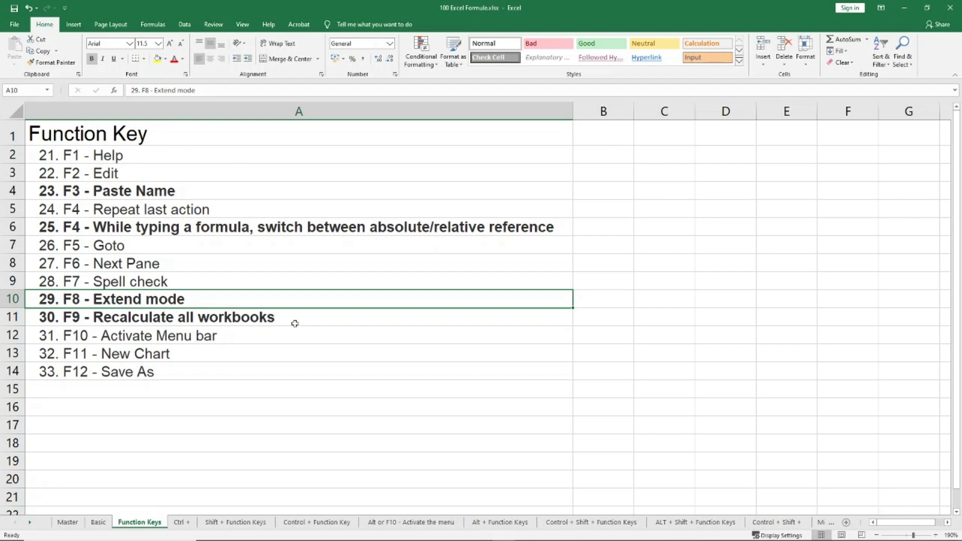
click(295, 324)
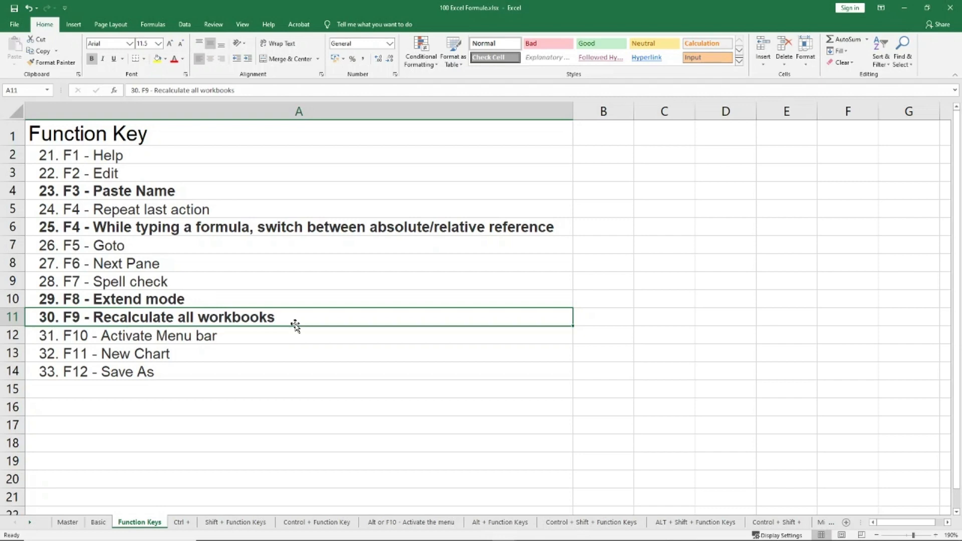
click(14, 24)
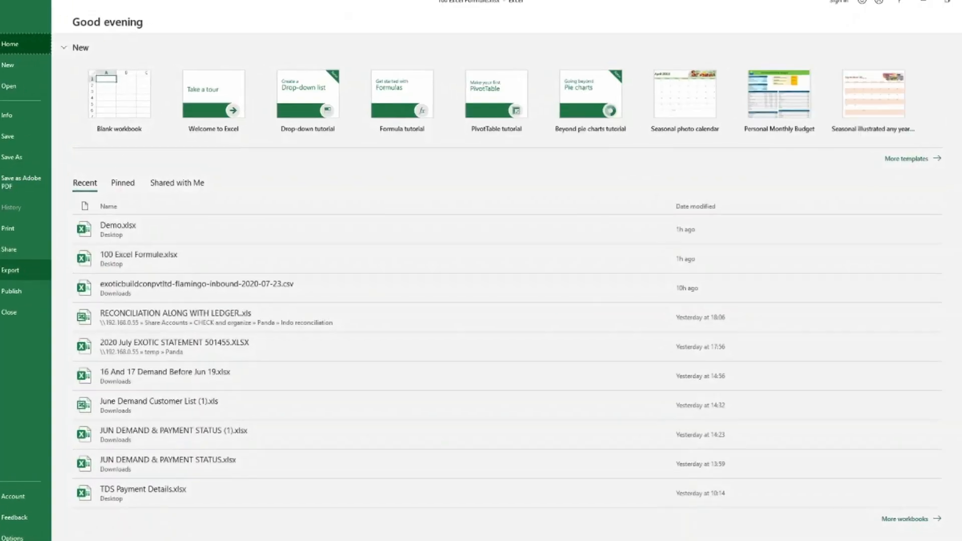
click(2, 537)
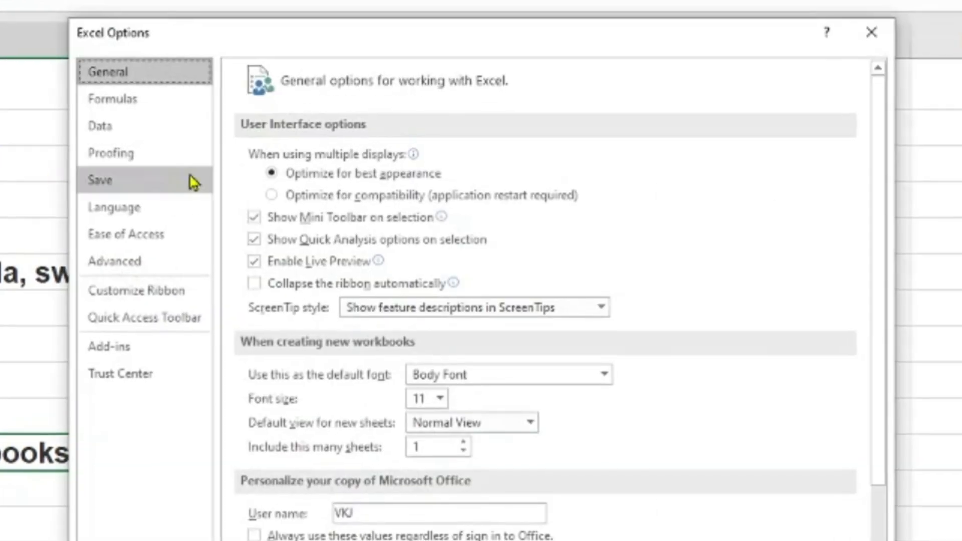
click(134, 101)
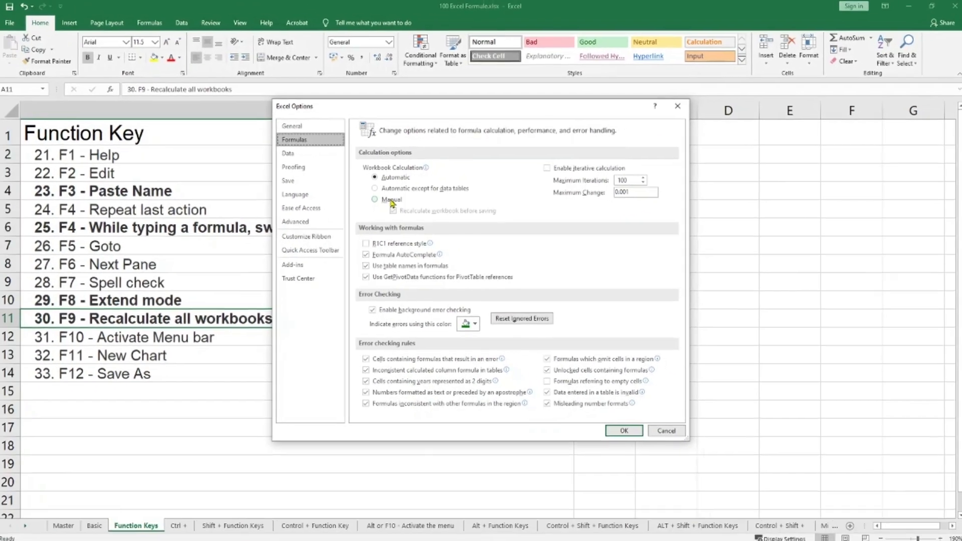
key(Return)
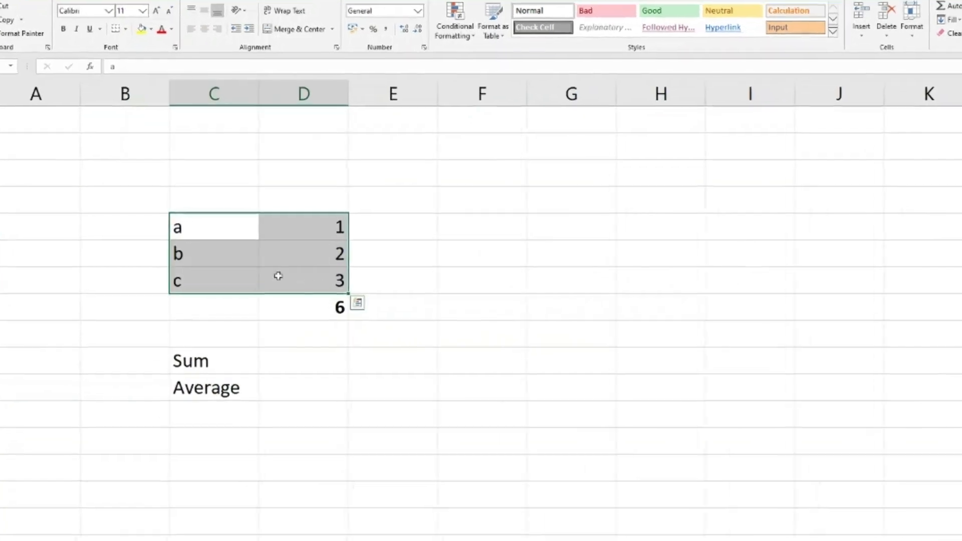
Change the value in D6, beside b in the Demo workbook, to 5
click(380, 360)
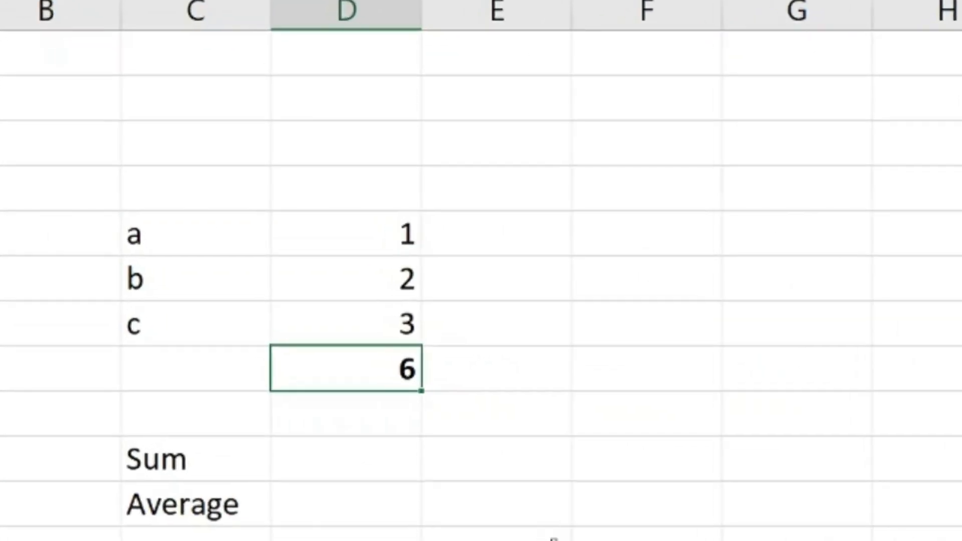
key(Up)
key(Up)
text(5)
key(Return)
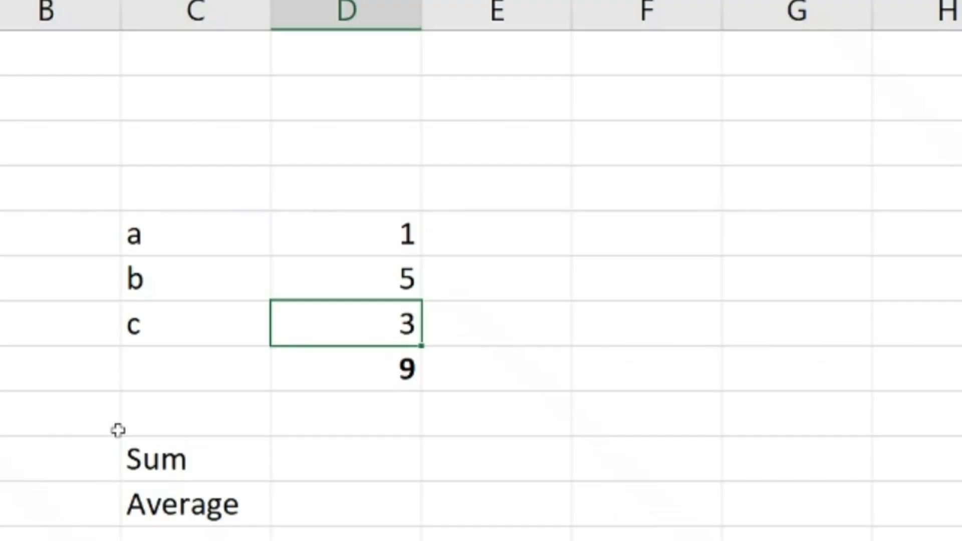
Set Workbook Calculation to Manual in the Formulas options
click(383, 88)
click(383, 69)
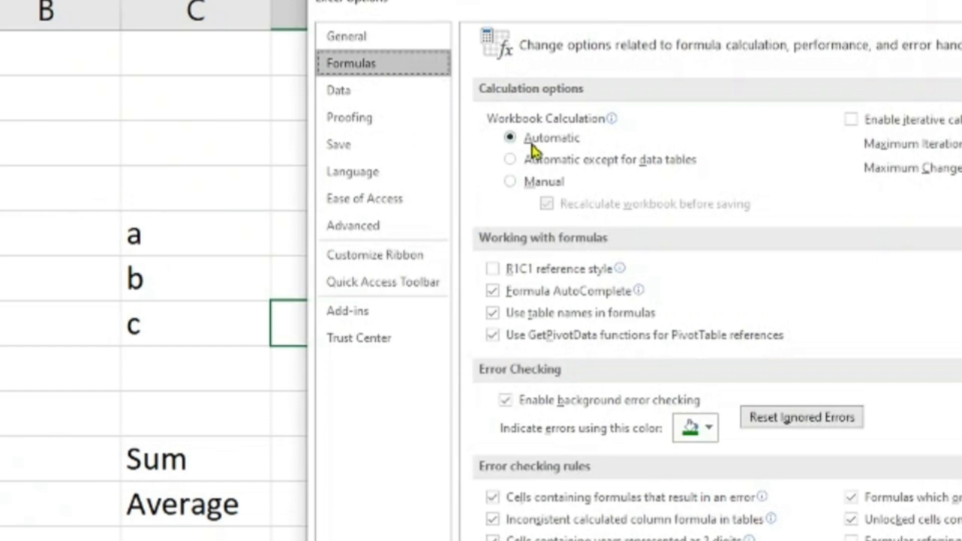
click(545, 181)
key(Return)
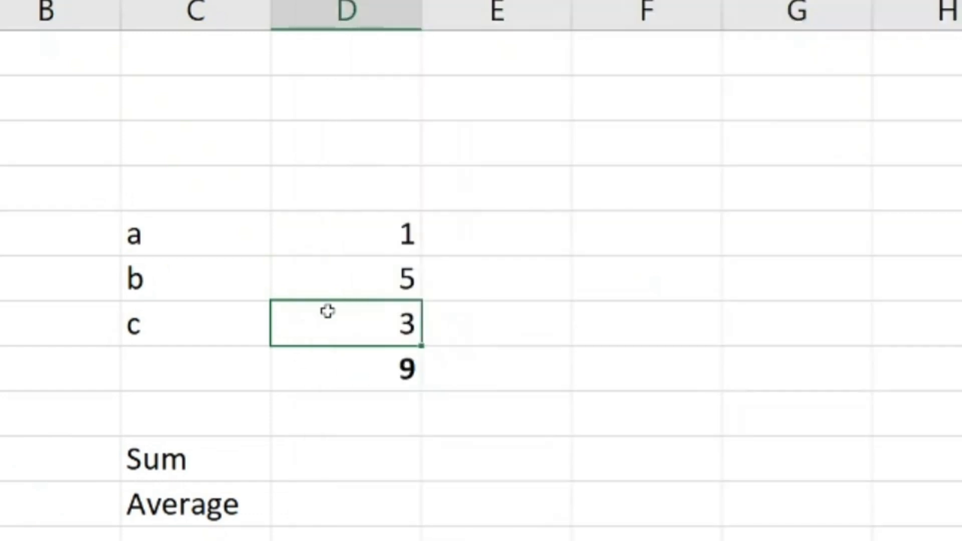
Change the value in D7, beside c, to 2 and recalculate all workbooks to refresh the total
key(Up)
key(Down)
text(2)
key(Return)
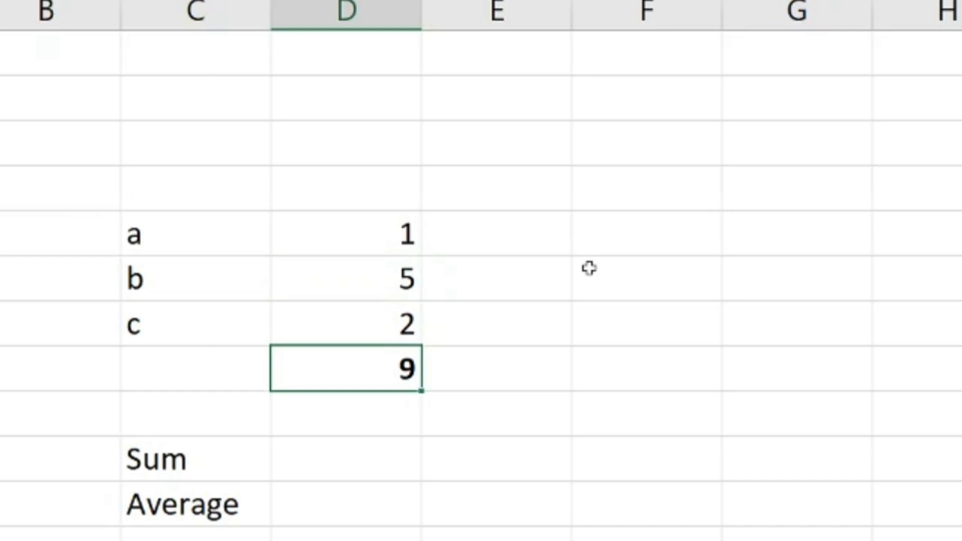
key(F9)
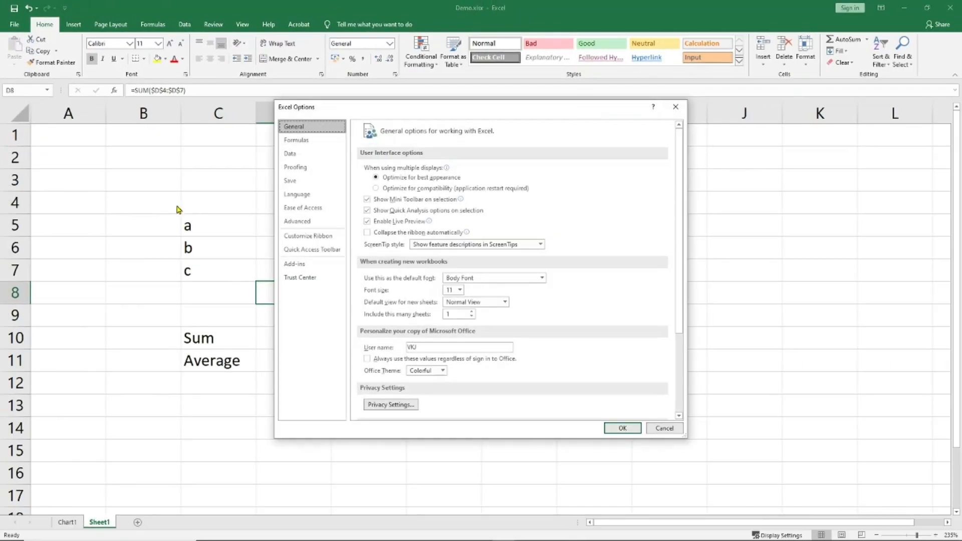
Set Workbook Calculation back to Automatic in the Formulas options
click(303, 154)
click(323, 142)
click(384, 178)
click(624, 429)
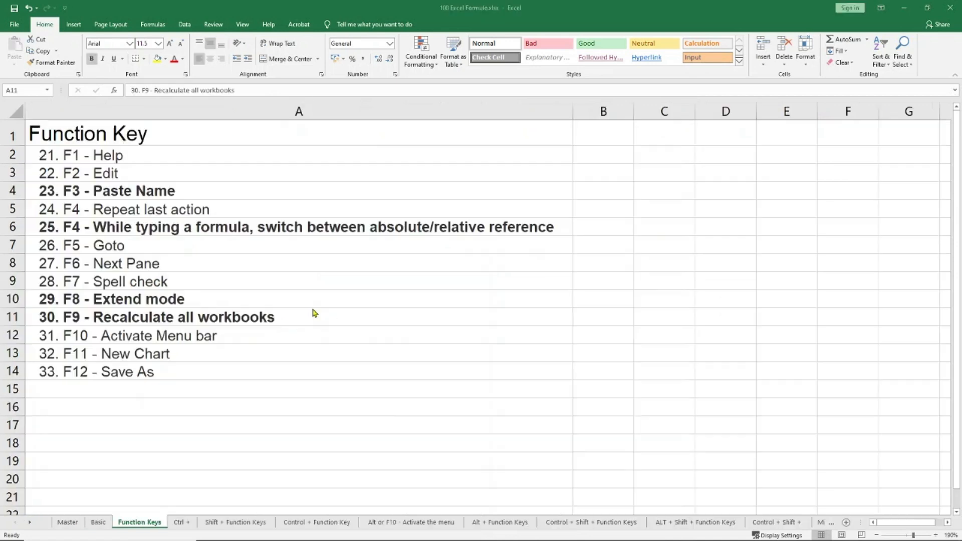
Go to the F10 - Activate Menu bar entry in the function key list and toggle the ribbon key tips on and off twice
click(313, 313)
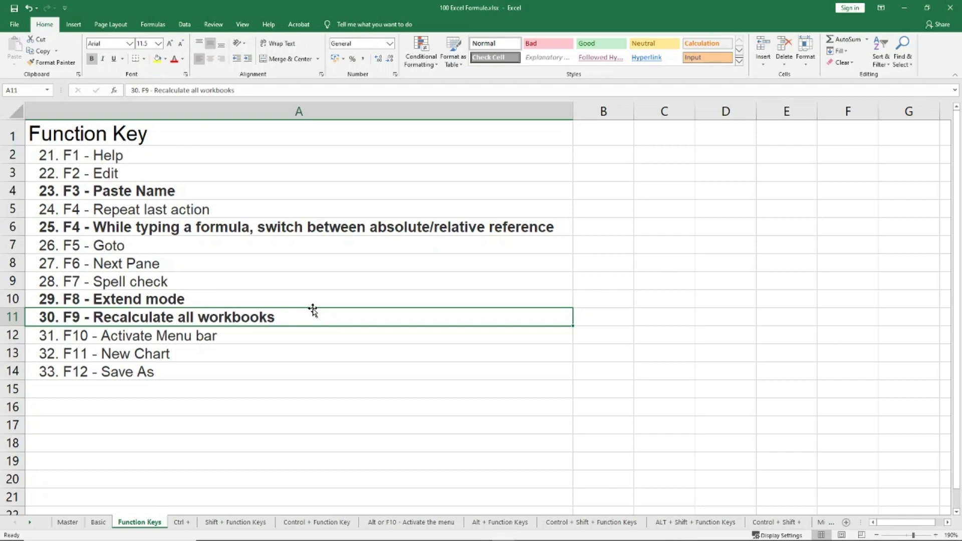
key(Down)
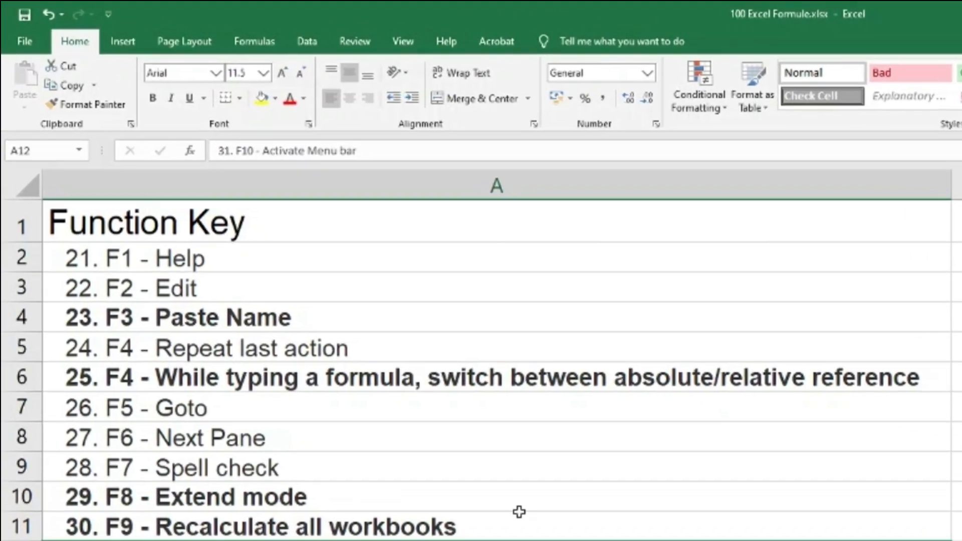
key(F10)
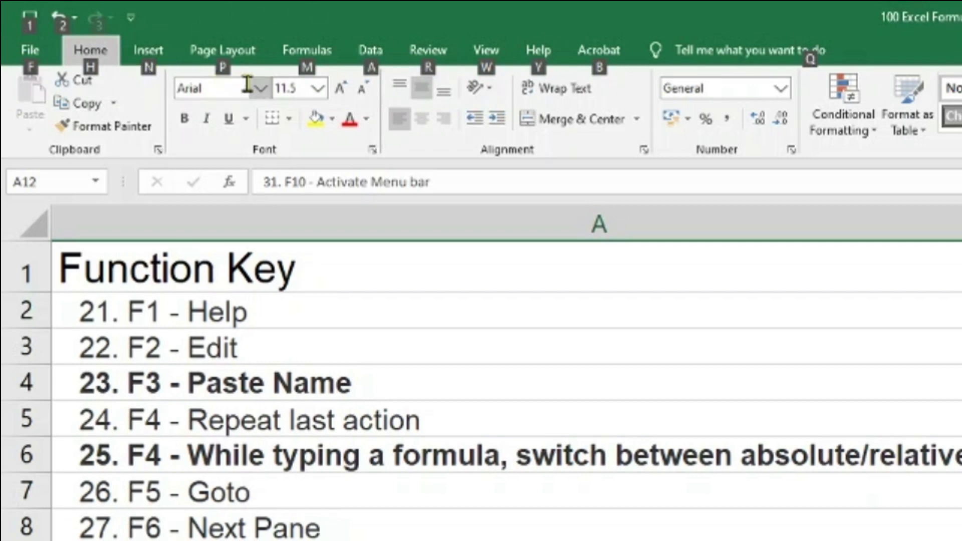
key(F10)
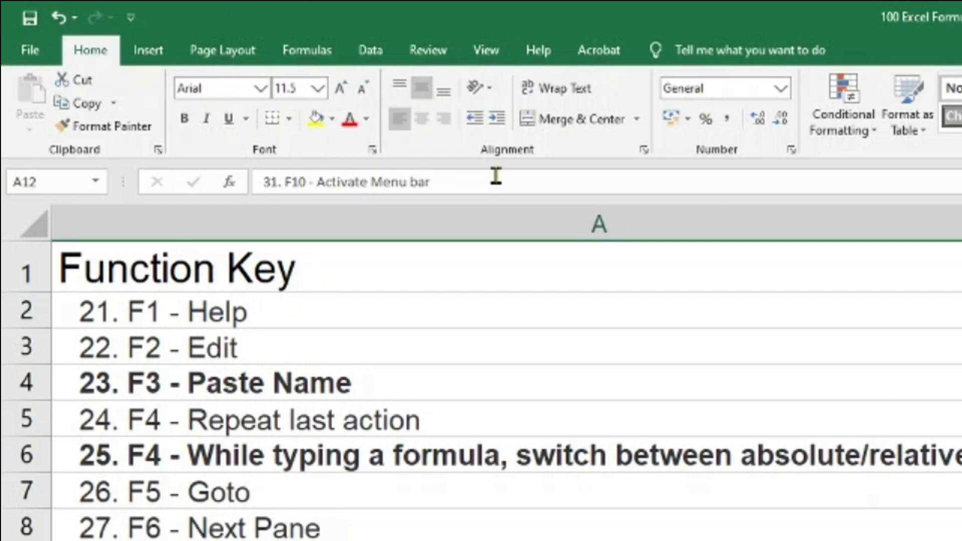
key(F10)
key(F10)
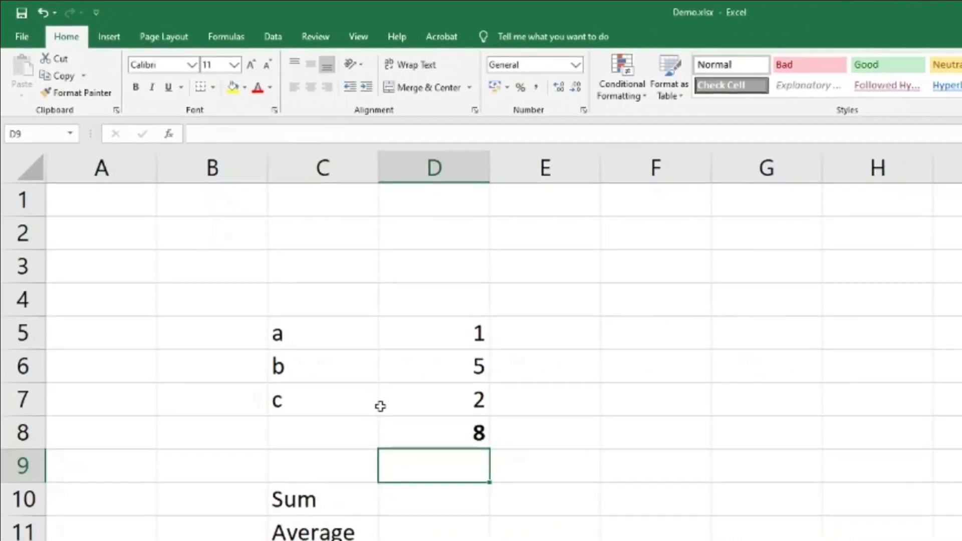
Select C5:D7 in the Demo workbook and create a column chart from it on a new chart sheet
key(Up)
key(Up)
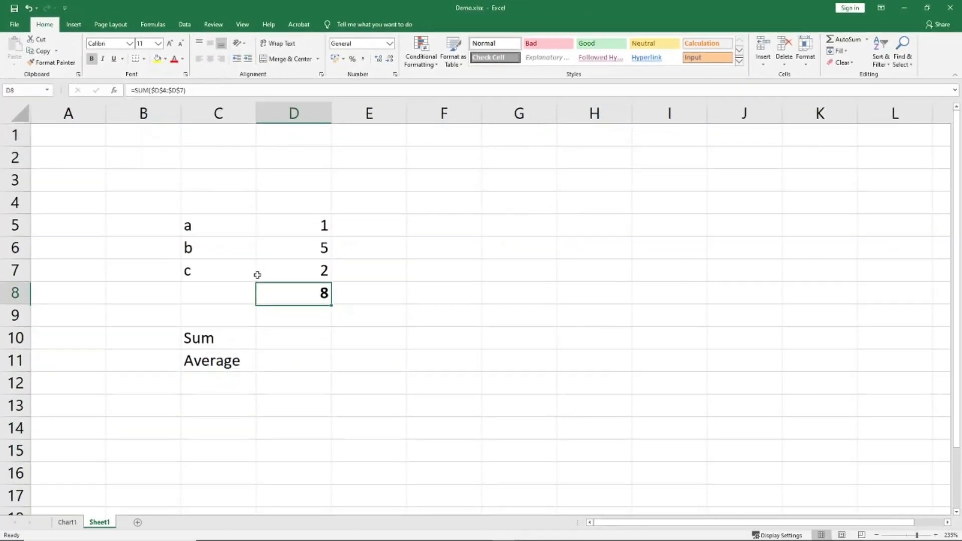
key(shift+Up)
key(shift+Up)
key(shift+Left)
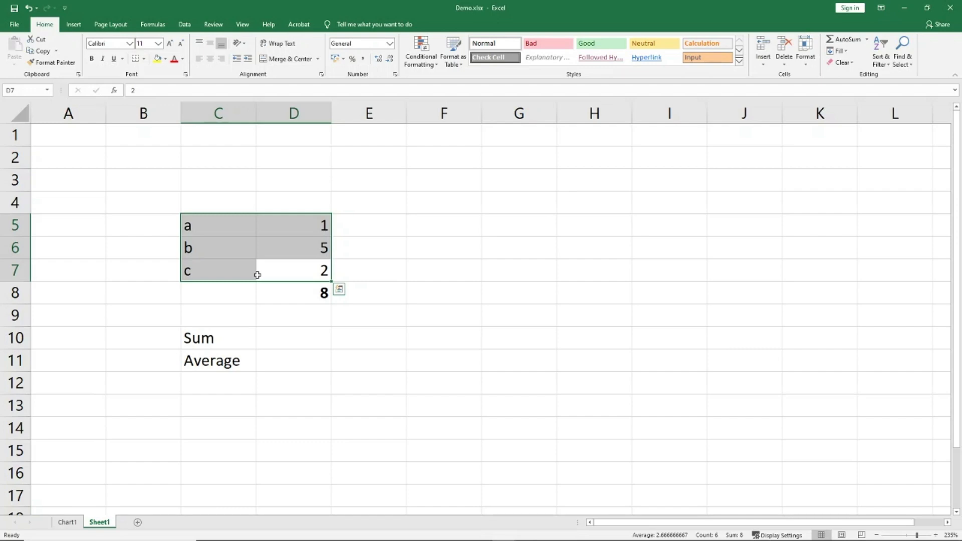
key(F11)
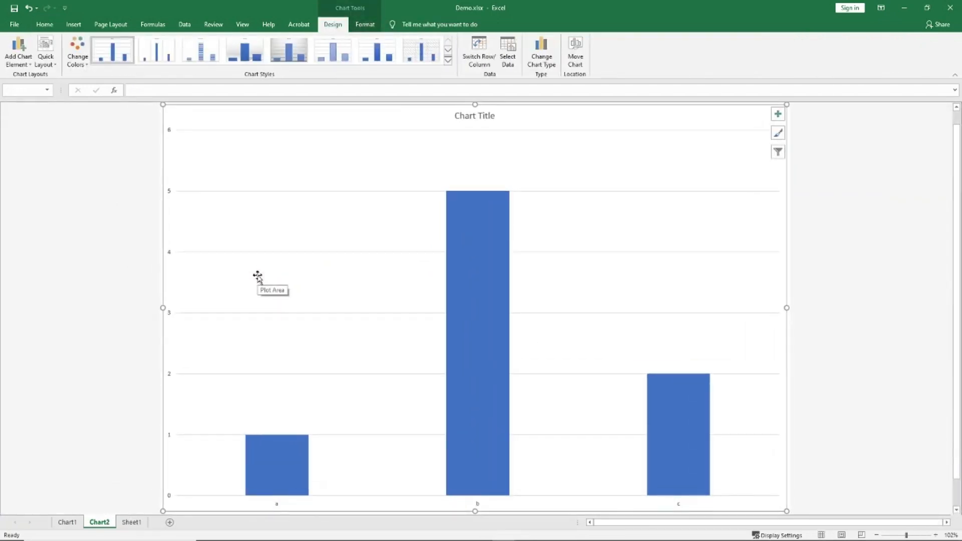
Return to the function key list at the F12 - Save As entry, bring up the Save As dialog and dismiss it without saving
key(alt+Tab)
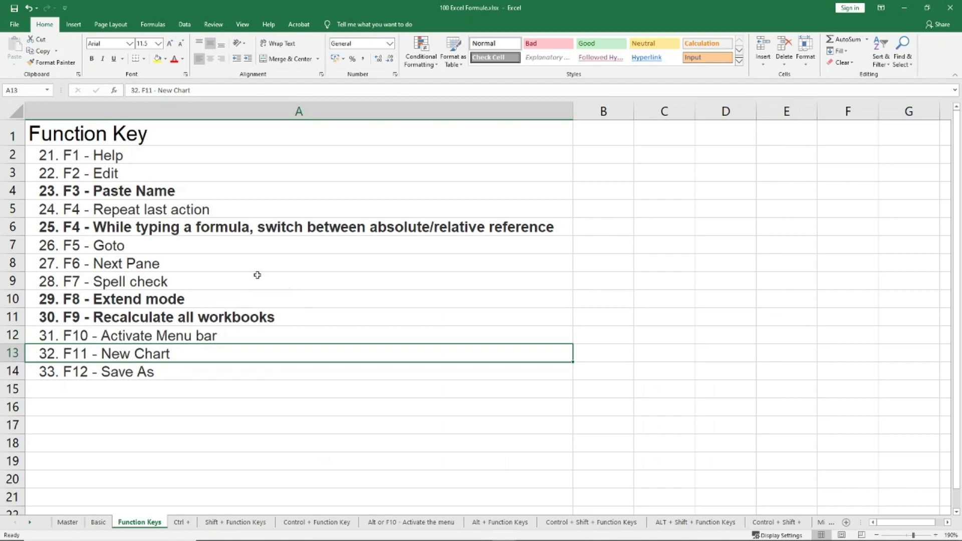
key(Down)
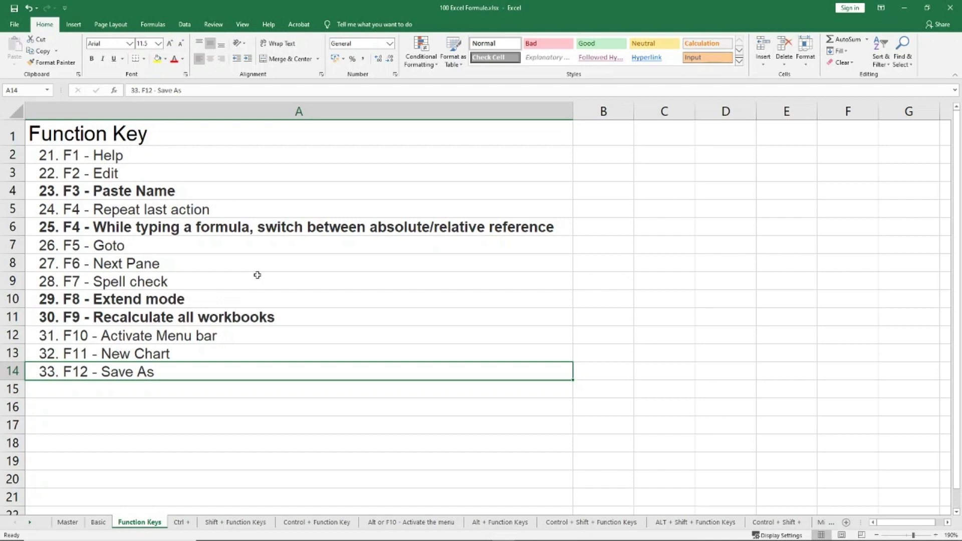
key(F12)
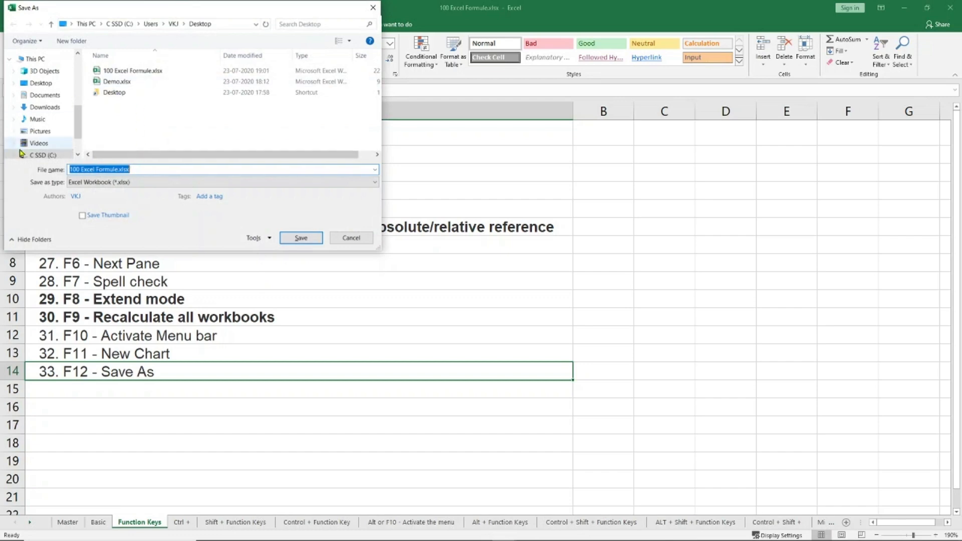
key(Escape)
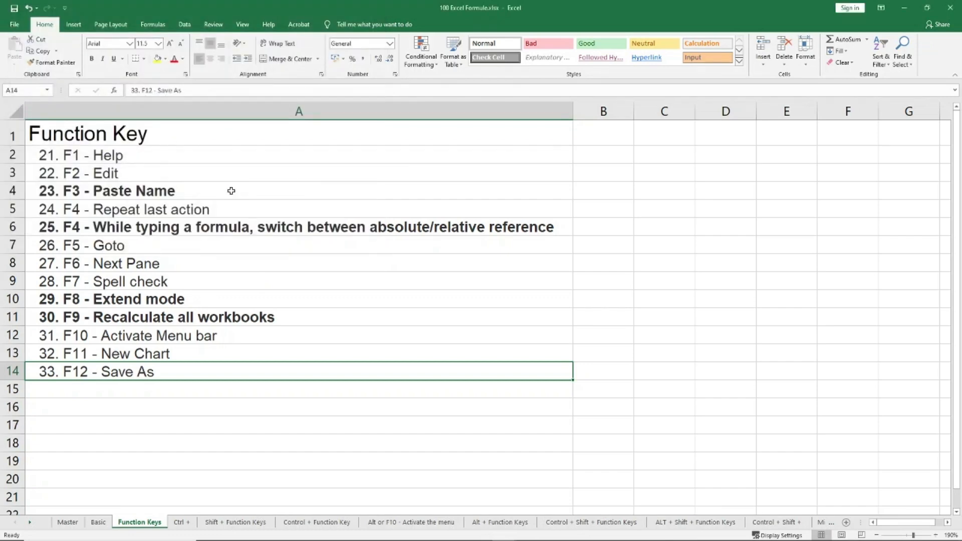
Enter the shortcut note "Alt F S" in A16, below the function key list
key(Down)
key(Down)
text(Al)
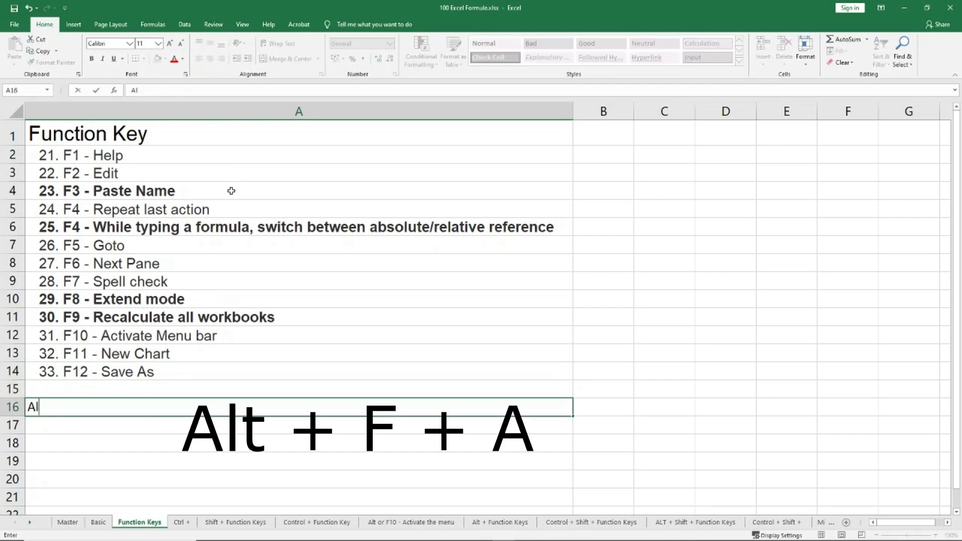
text(t F S)
key(ctrl+Return)
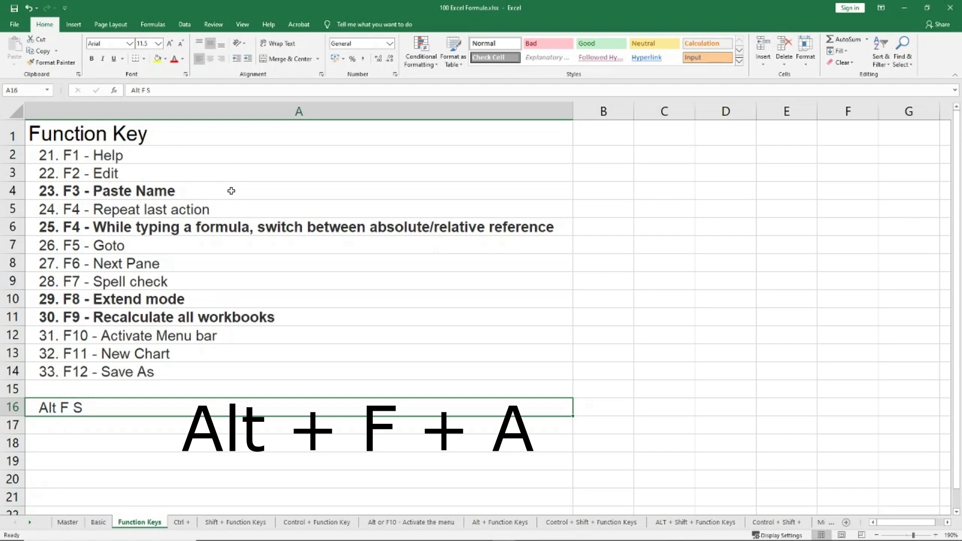
Edit the note in A16 to read "Alt + F + S" by inserting plus signs between the keys
key(F2)
key(Left)
key(Left)
key(Left)
key(Left)
text(+)
key(Right)
key(Right)
key(Right)
text(+)
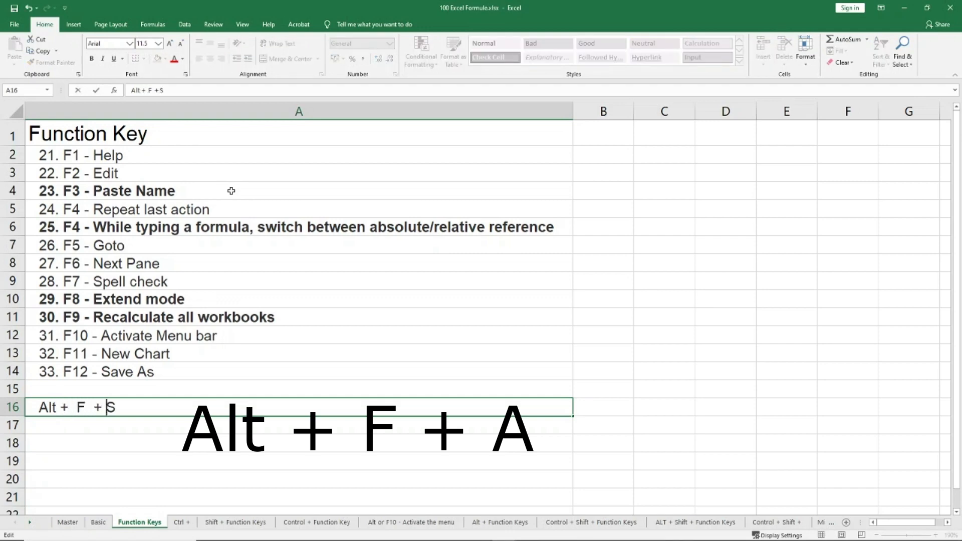
key(Return)
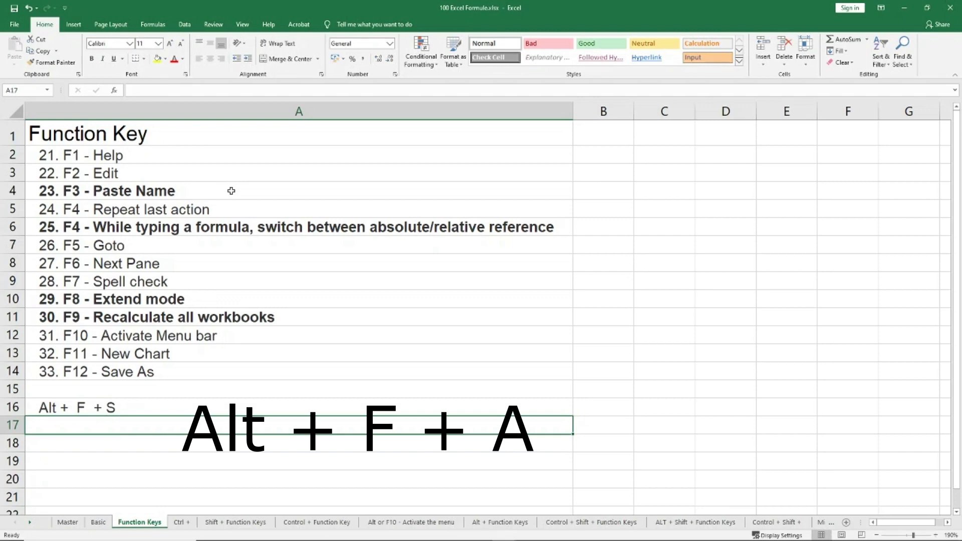
Clear the shortcut note from A16
key(Up)
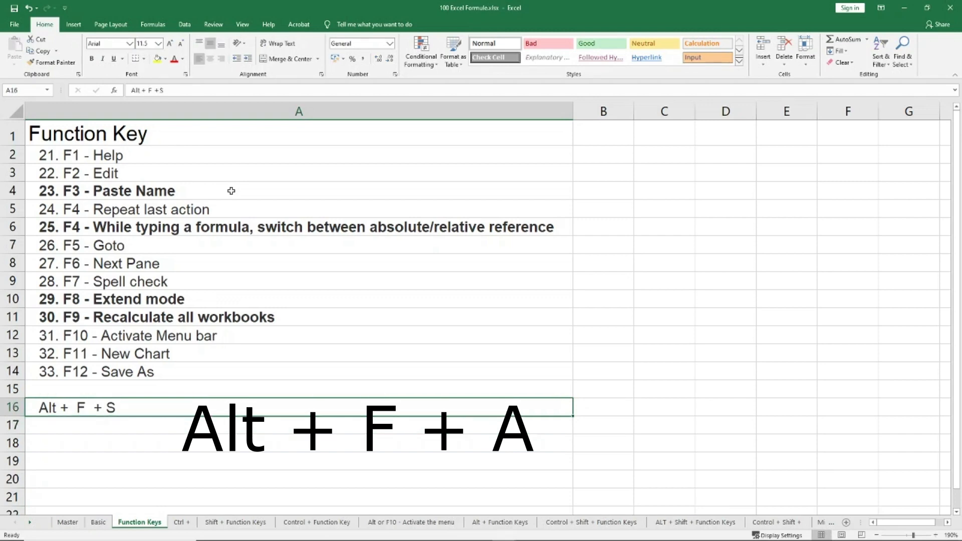
key(Delete)
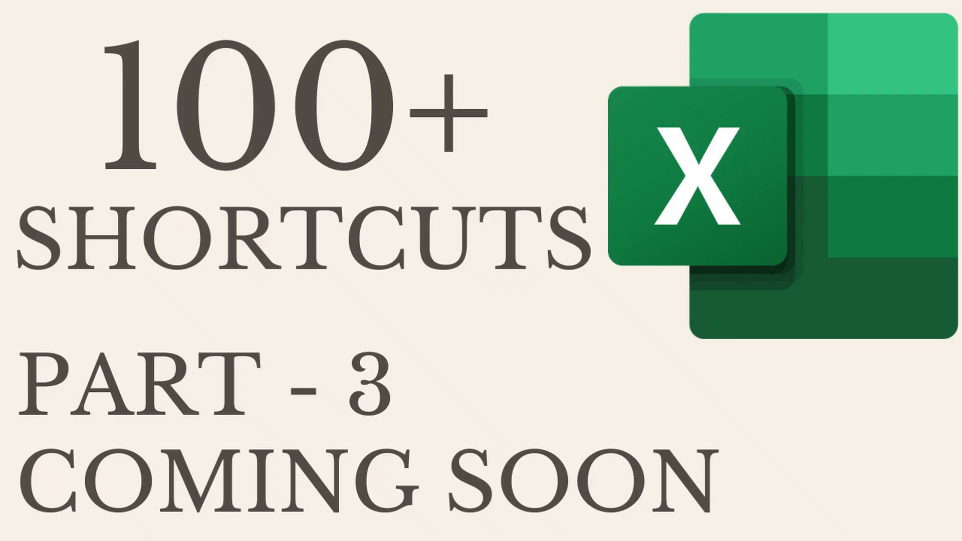